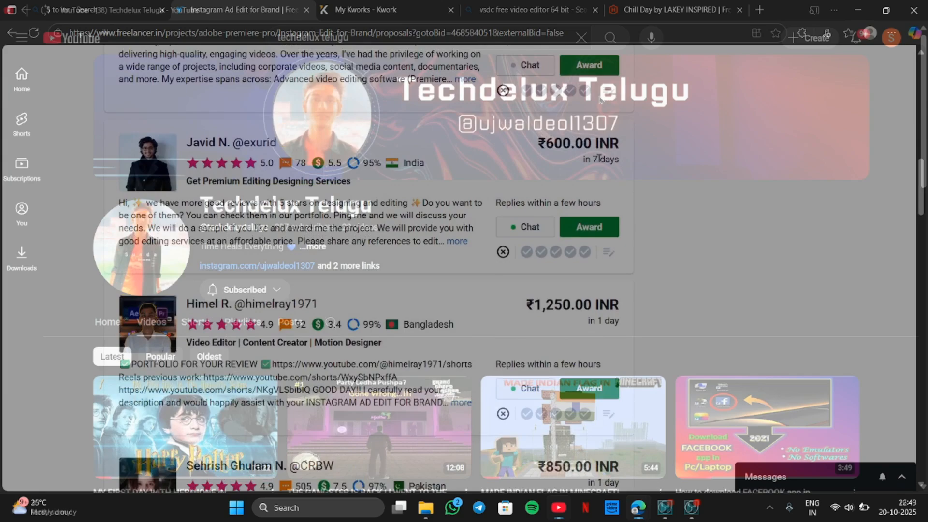
Step: Review the freelancers' proposals for the Instagram Ad Edit for Brand project, comparing bid amounts, ratings and delivery times
{"action": "scroll", "coordinate": [599, 158], "scroll_direction": "down", "scroll_amount": 4}
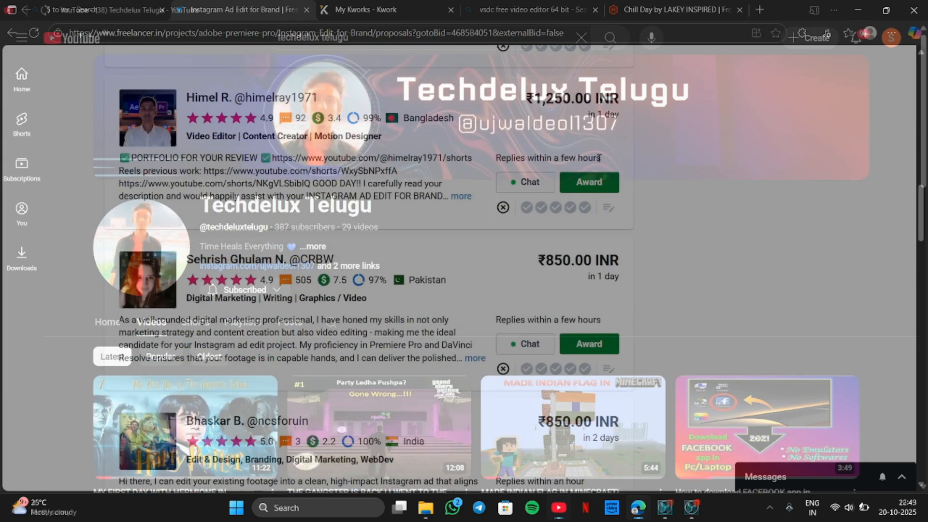
{"action": "scroll", "coordinate": [599, 158], "scroll_direction": "down", "scroll_amount": 2}
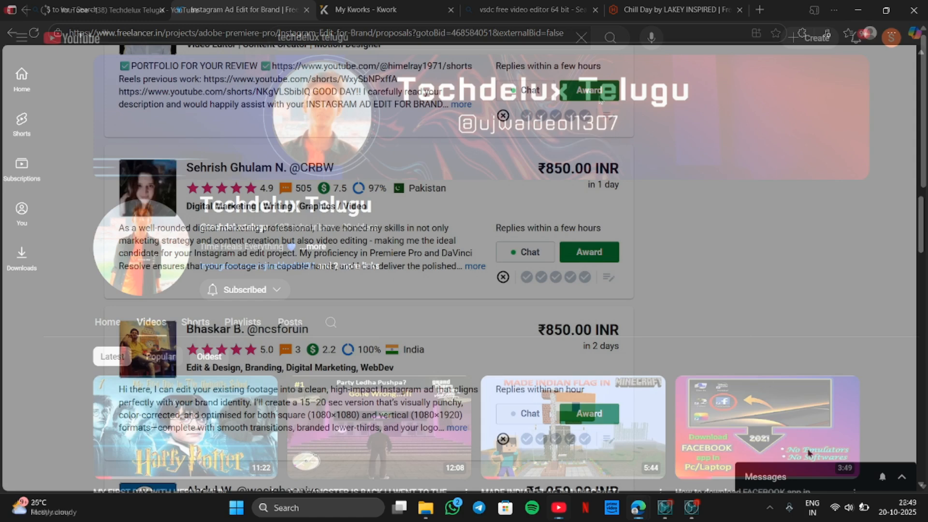
{"action": "left_click_drag", "start_coordinate": [810, 476], "coordinate": [755, 332]}
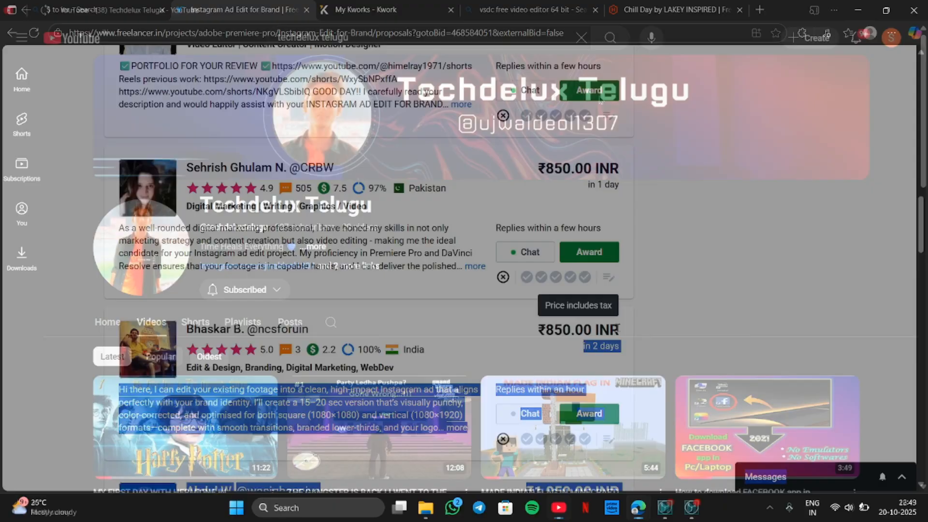
{"action": "scroll", "coordinate": [618, 332], "scroll_direction": "down", "scroll_amount": 2}
{"action": "left_click", "coordinate": [662, 263]}
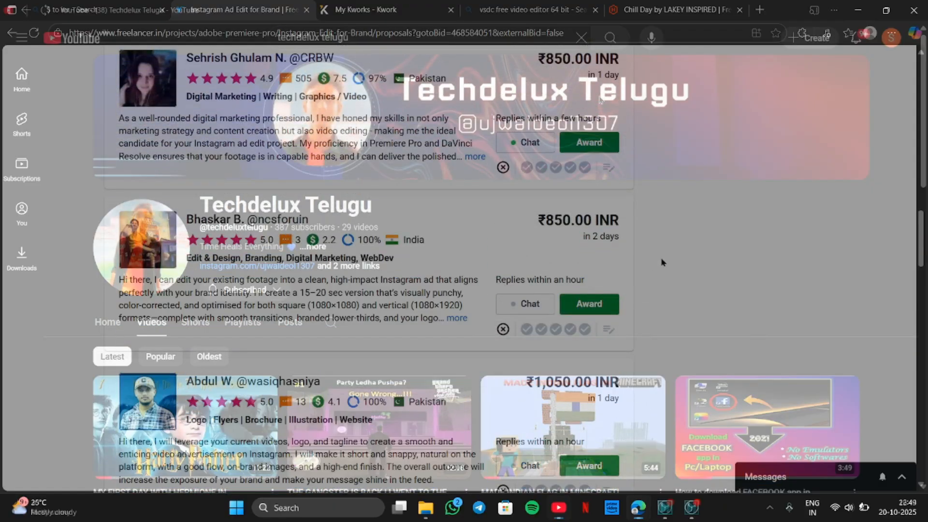
{"action": "scroll", "coordinate": [662, 263], "scroll_direction": "up", "scroll_amount": 5}
{"action": "scroll", "coordinate": [662, 262], "scroll_direction": "down", "scroll_amount": 5}
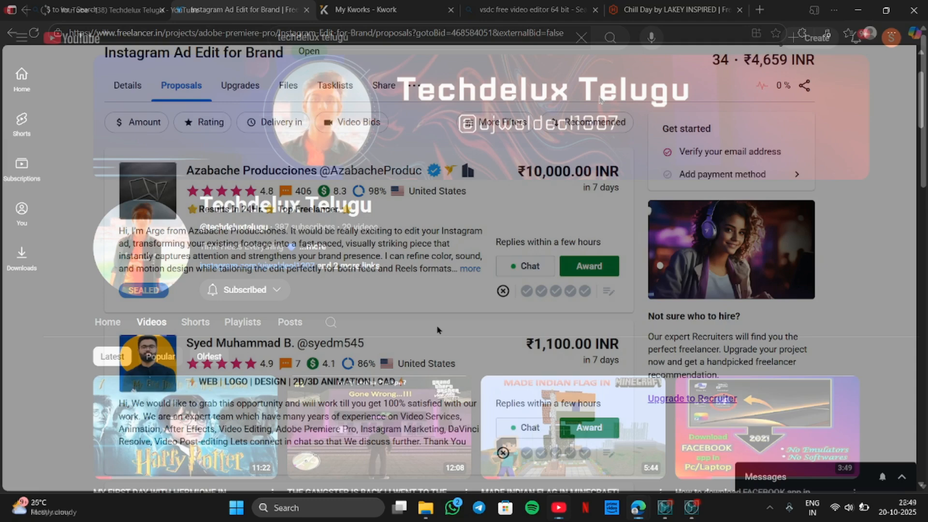
{"action": "scroll", "coordinate": [437, 330], "scroll_direction": "down", "scroll_amount": 1}
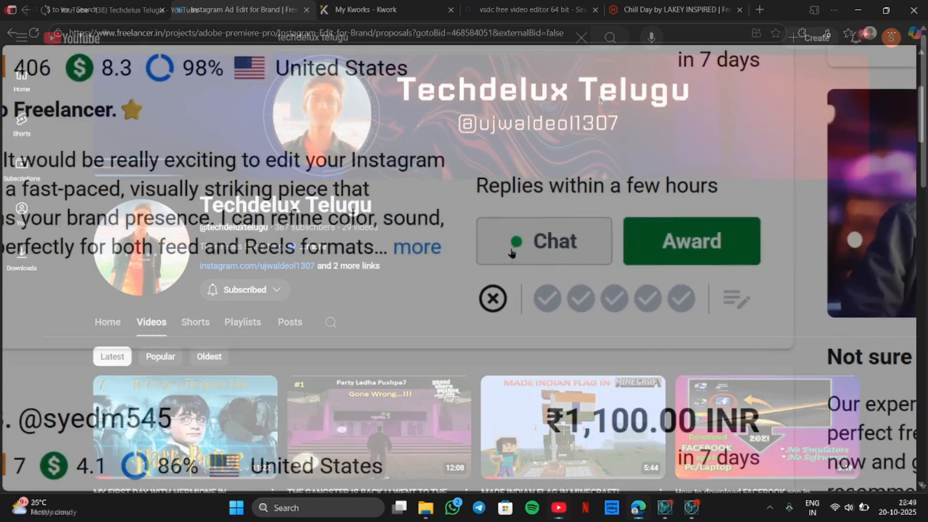
{"action": "scroll", "coordinate": [599, 162], "scroll_direction": "up", "scroll_amount": 2}
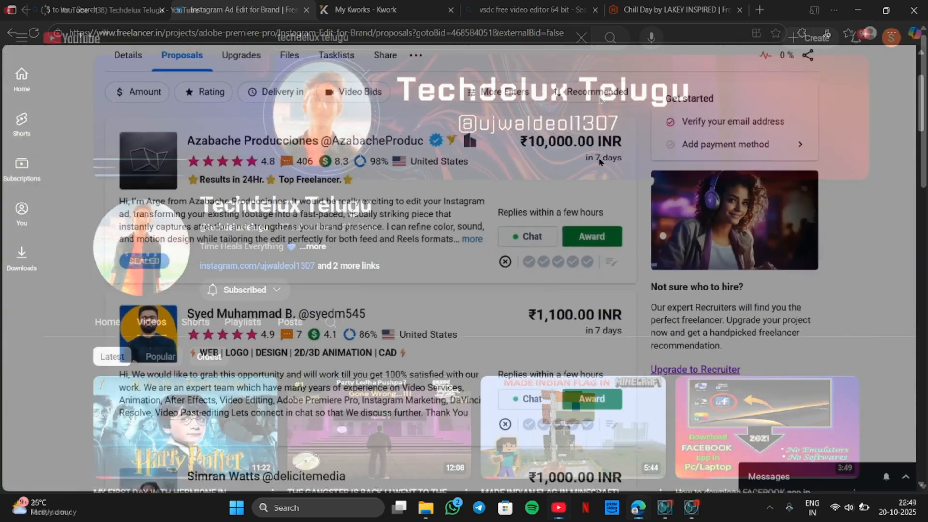
{"action": "scroll", "coordinate": [599, 161], "scroll_direction": "down", "scroll_amount": 1}
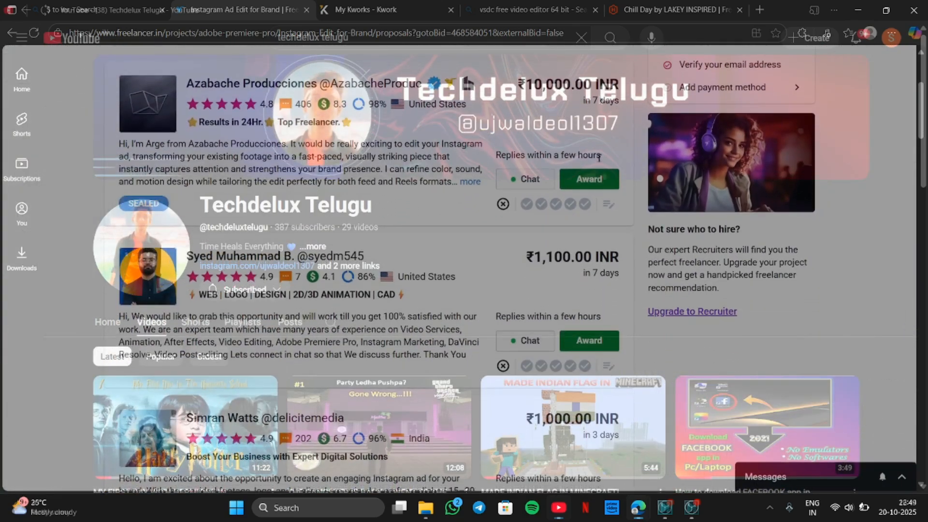
{"action": "scroll", "coordinate": [599, 157], "scroll_direction": "down", "scroll_amount": 2}
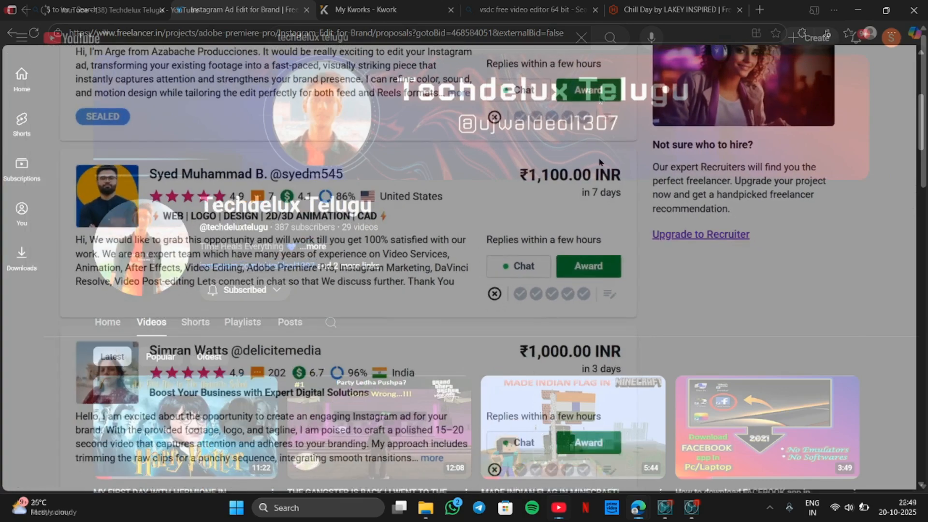
{"action": "scroll", "coordinate": [600, 161], "scroll_direction": "down", "scroll_amount": 1}
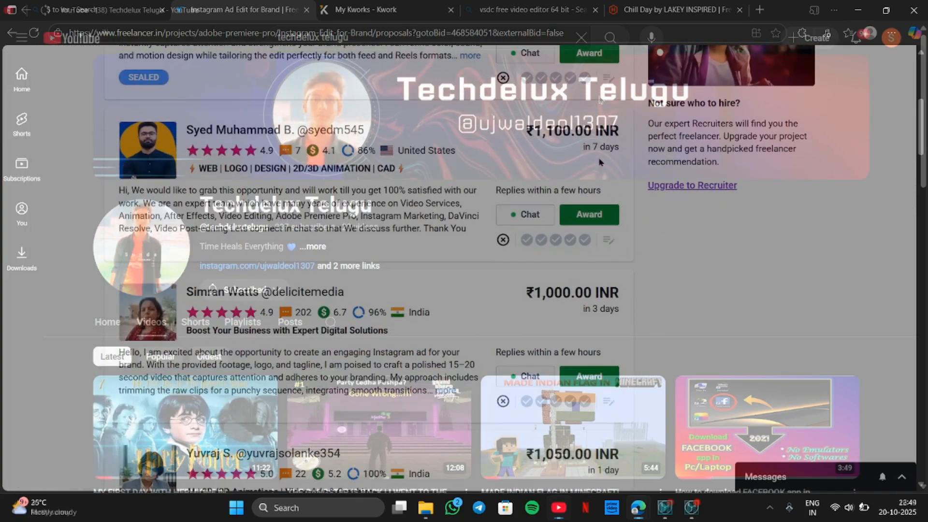
{"action": "scroll", "coordinate": [600, 161], "scroll_direction": "down", "scroll_amount": 2}
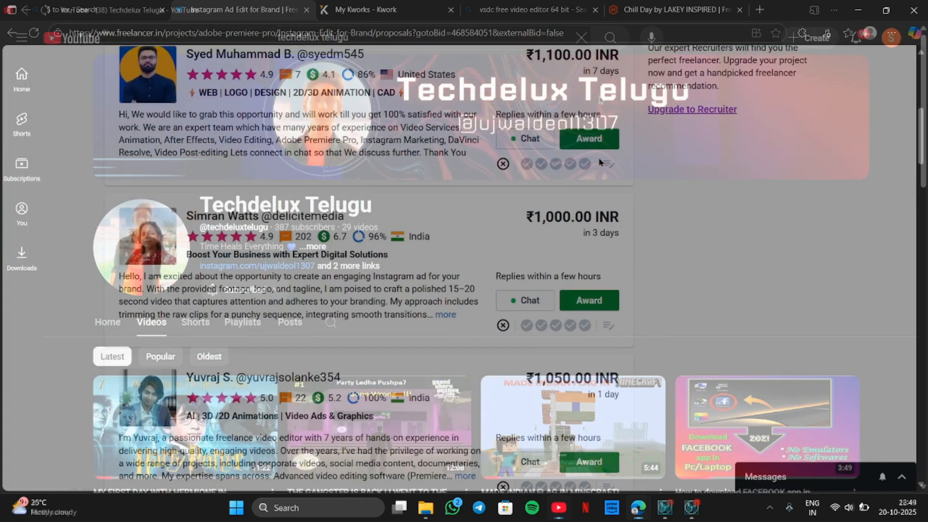
{"action": "scroll", "coordinate": [600, 162], "scroll_direction": "down", "scroll_amount": 2}
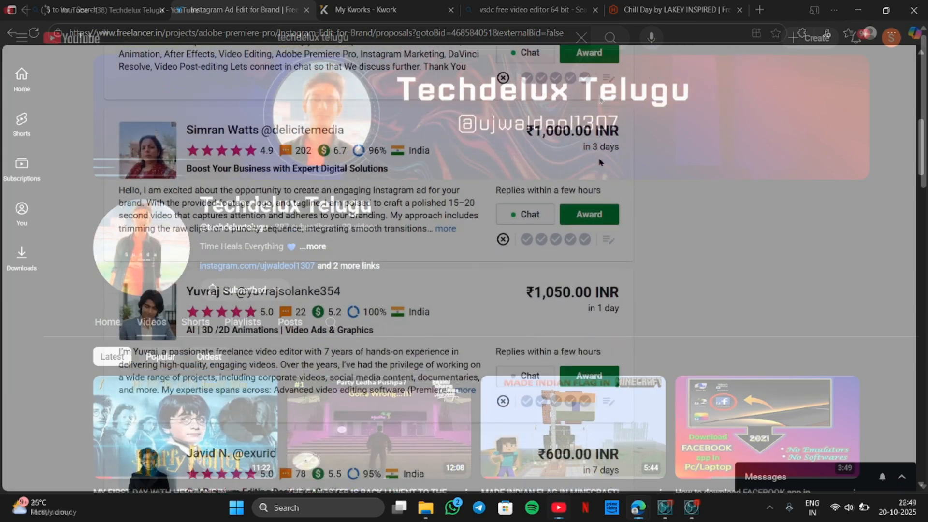
{"action": "scroll", "coordinate": [601, 161], "scroll_direction": "down", "scroll_amount": 2}
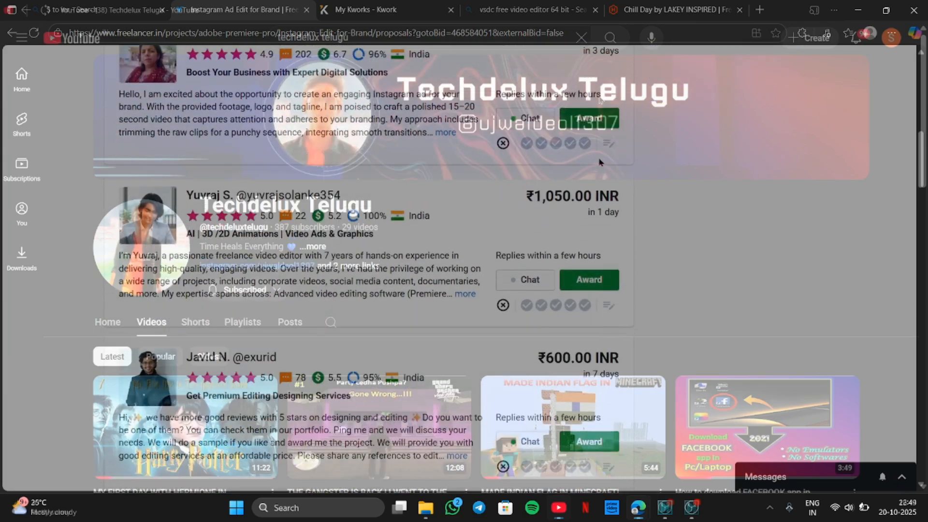
{"action": "scroll", "coordinate": [599, 162], "scroll_direction": "down", "scroll_amount": 2}
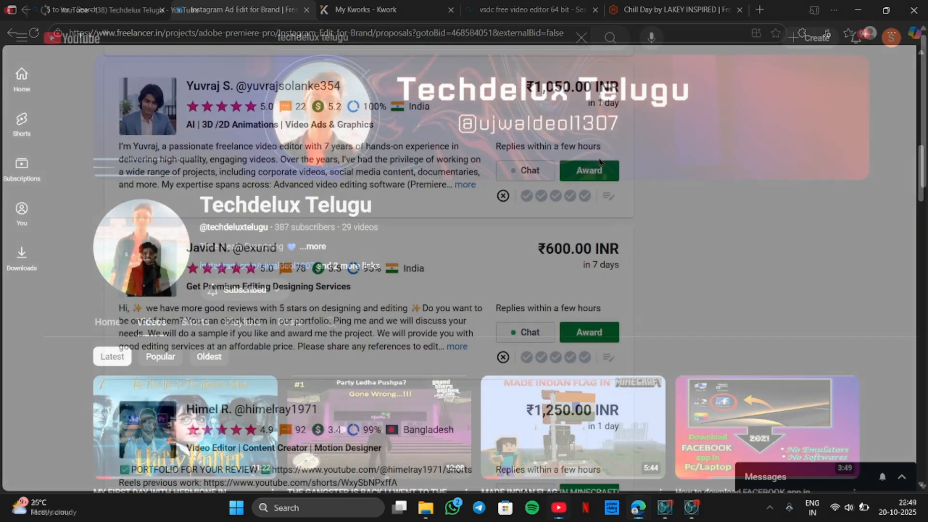
{"action": "scroll", "coordinate": [600, 162], "scroll_direction": "down", "scroll_amount": 2}
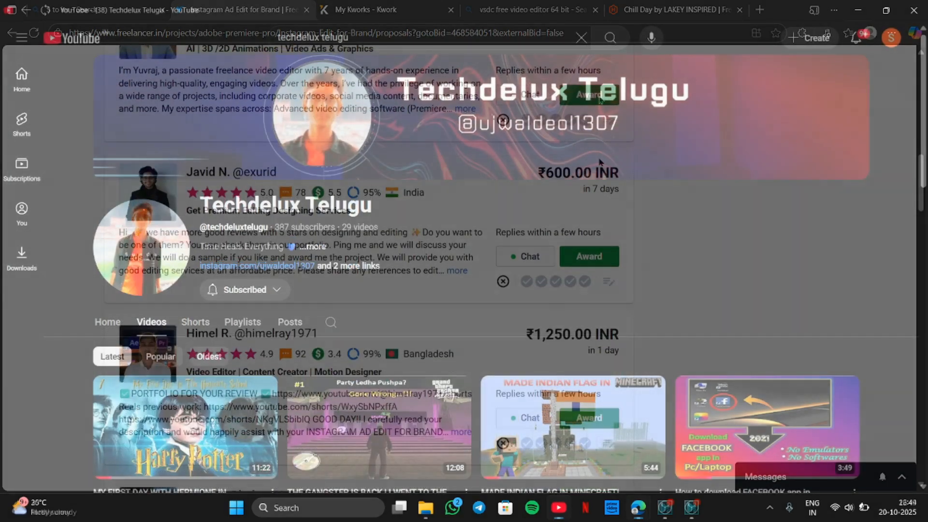
{"action": "scroll", "coordinate": [600, 161], "scroll_direction": "down", "scroll_amount": 2}
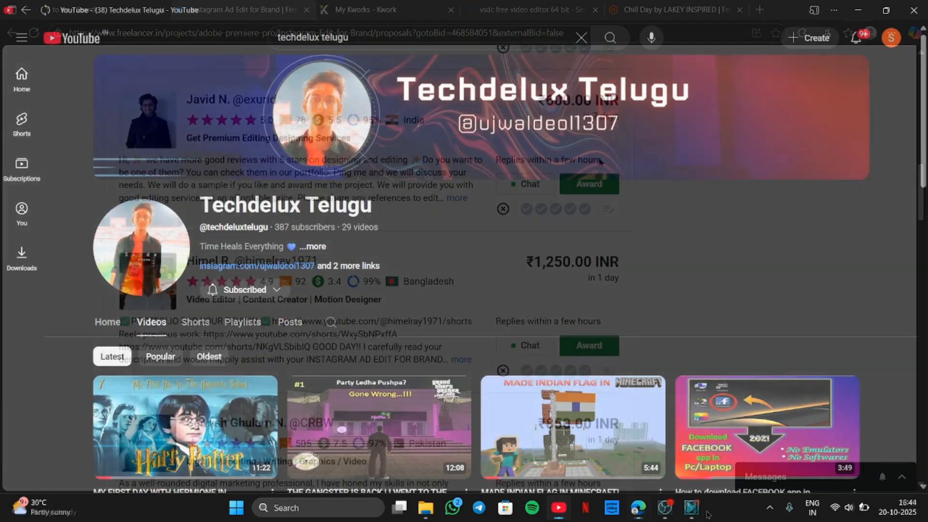
Step: Look through the Techdelux Telugu channel's videos on YouTube, then sort them by oldest and examine the earliest uploads
{"action": "scroll", "coordinate": [651, 318], "scroll_direction": "down", "scroll_amount": 10}
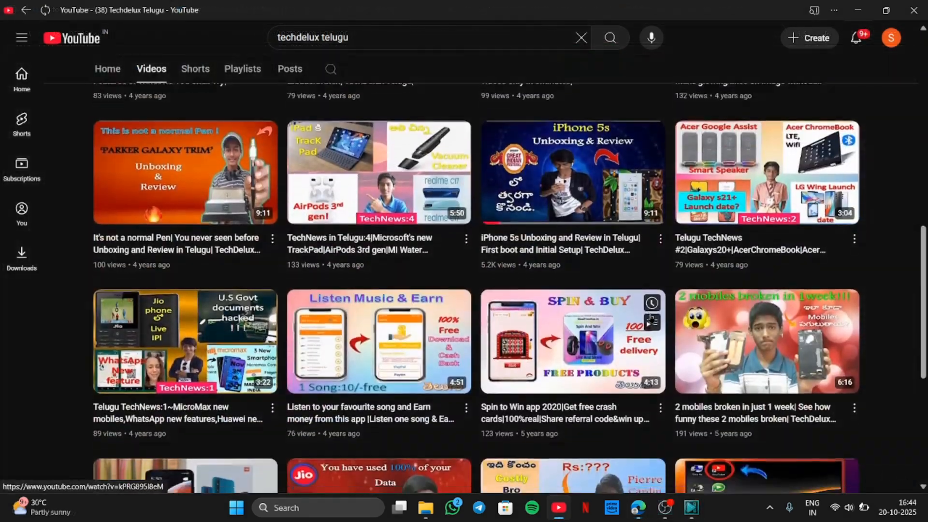
{"action": "scroll", "coordinate": [651, 318], "scroll_direction": "down", "scroll_amount": 2}
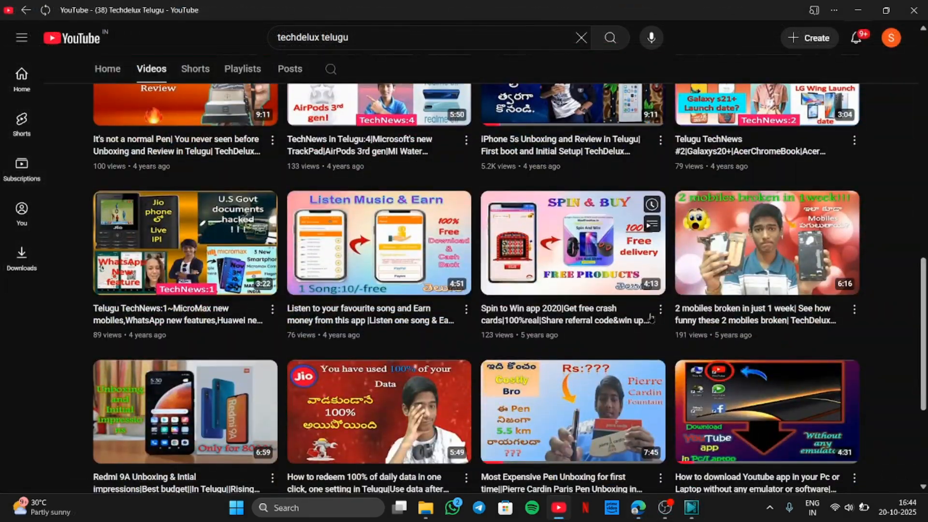
{"action": "scroll", "coordinate": [651, 318], "scroll_direction": "down", "scroll_amount": 4}
{"action": "scroll", "coordinate": [650, 318], "scroll_direction": "up", "scroll_amount": 15}
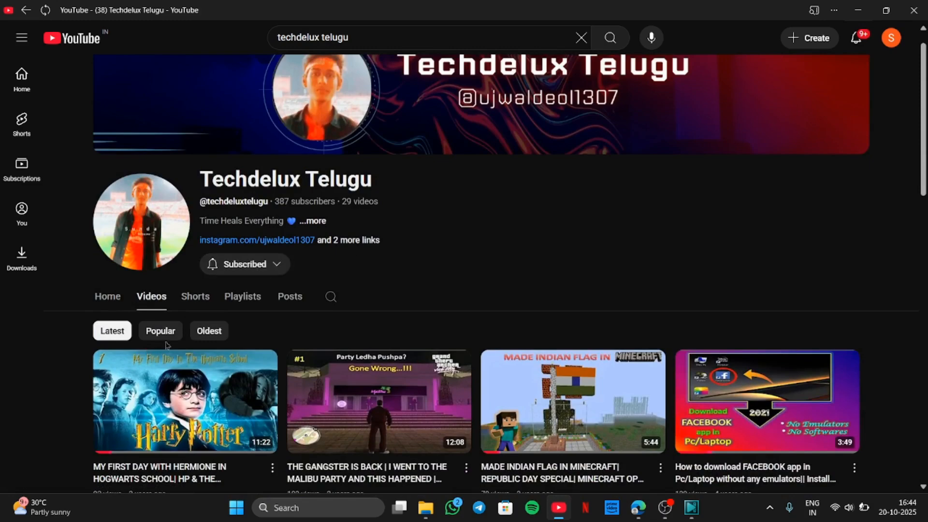
{"action": "left_click", "coordinate": [213, 332]}
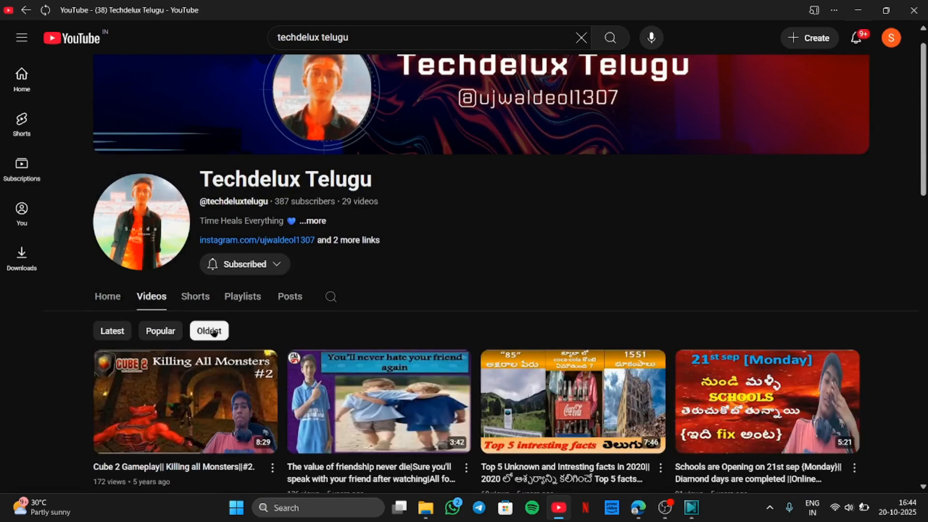
{"action": "scroll", "coordinate": [213, 331], "scroll_direction": "down", "scroll_amount": 3}
{"action": "mouse_move", "coordinate": [171, 304]}
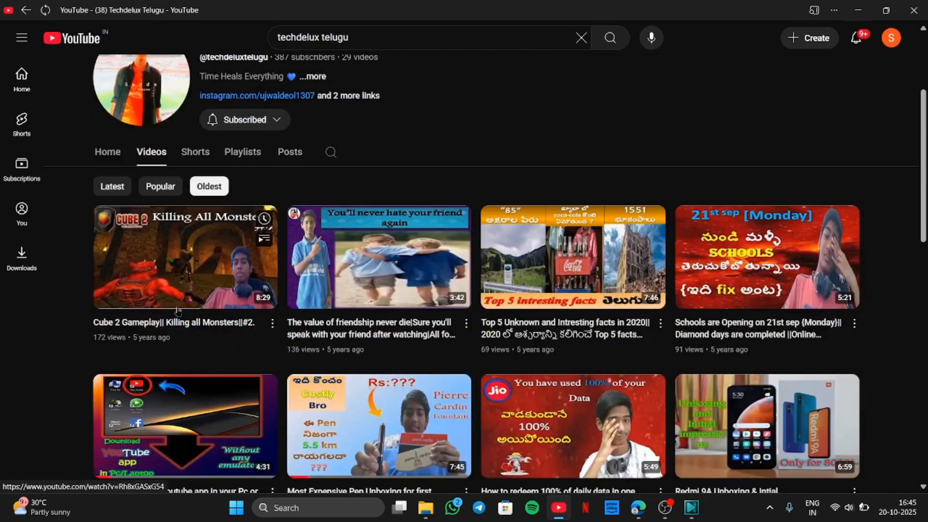
{"action": "scroll", "coordinate": [170, 304], "scroll_direction": "down", "scroll_amount": 3}
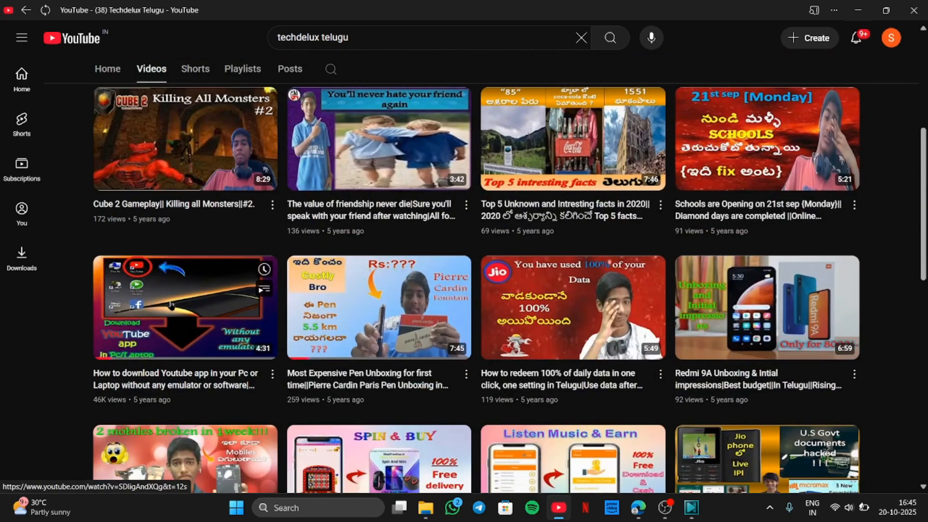
{"action": "scroll", "coordinate": [146, 247], "scroll_direction": "up", "scroll_amount": 3}
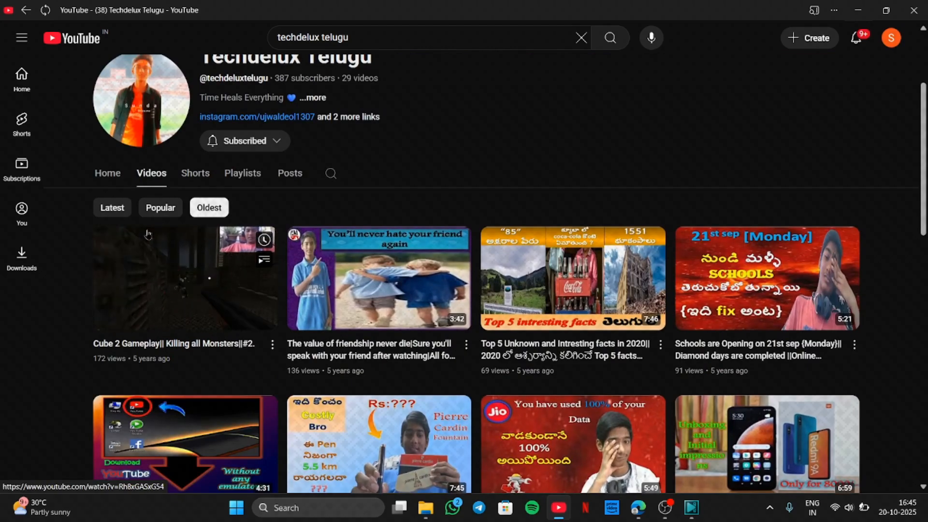
{"action": "scroll", "coordinate": [449, 186], "scroll_direction": "up", "scroll_amount": 2}
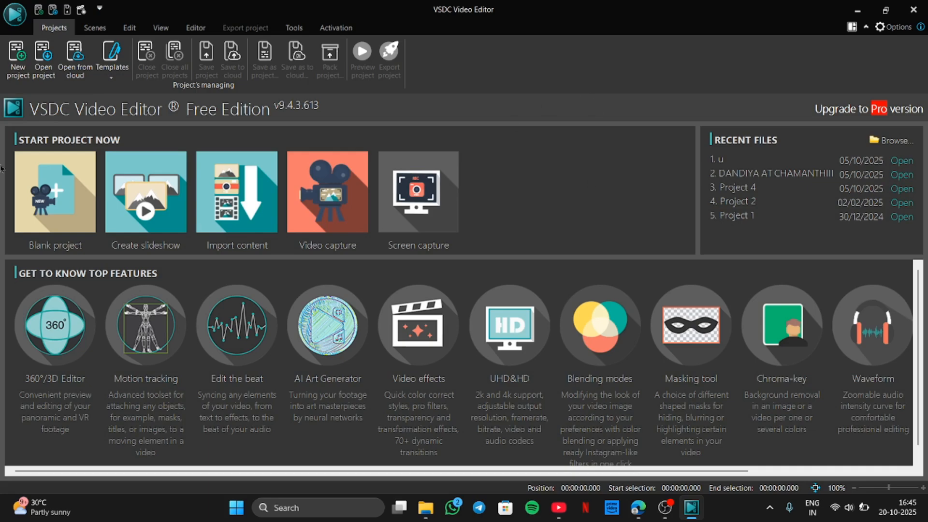
Step: Create a blank project titled "Ep 1" in VSDC Video Editor, keeping the default project settings
{"action": "left_click", "coordinate": [76, 196]}
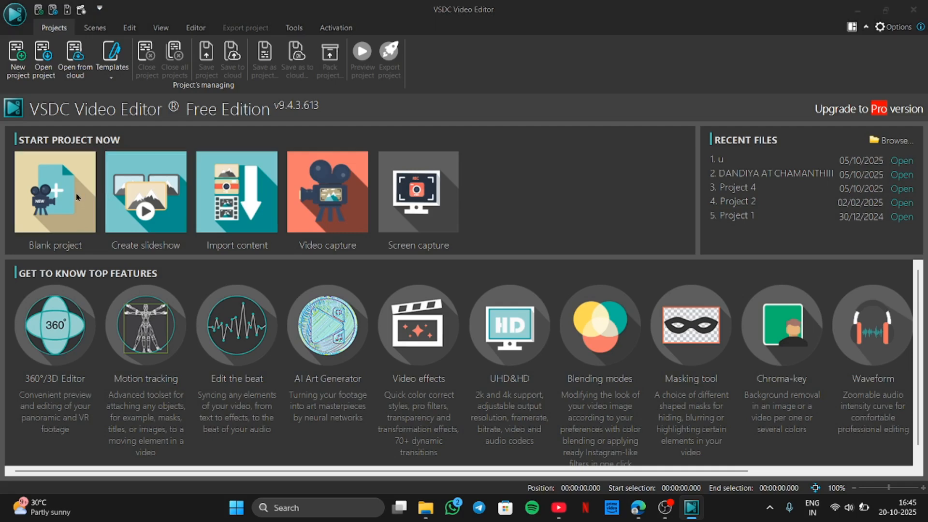
{"action": "key", "text": "BackSpace"}
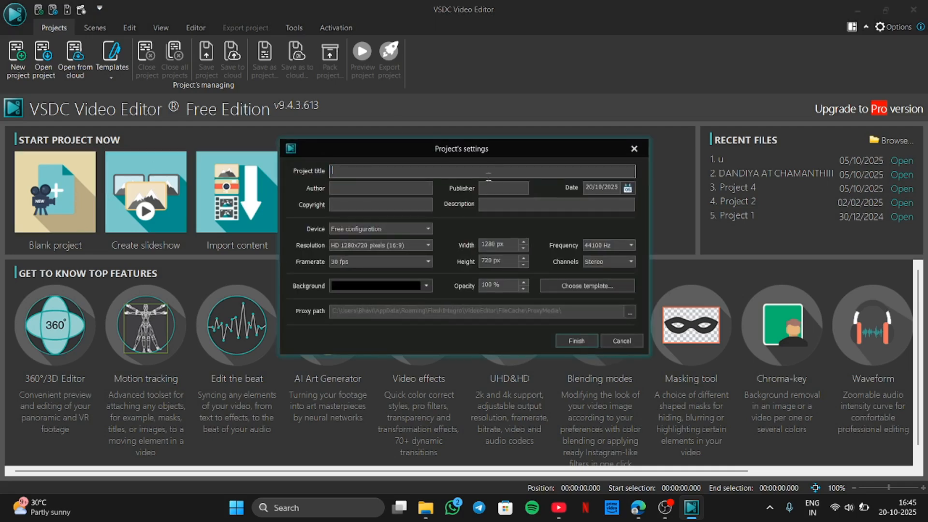
{"action": "type", "text": "Ep 1"}
{"action": "left_click", "coordinate": [577, 342]}
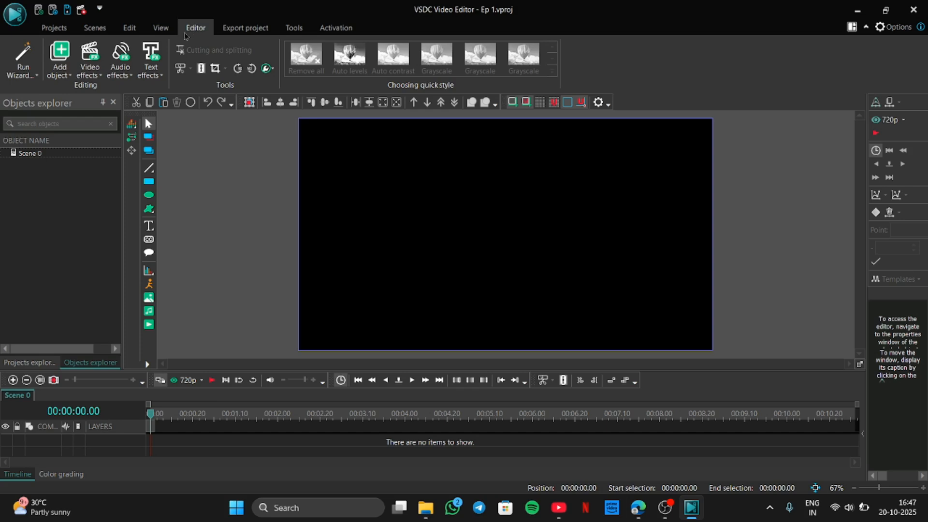
{"action": "left_click", "coordinate": [60, 71]}
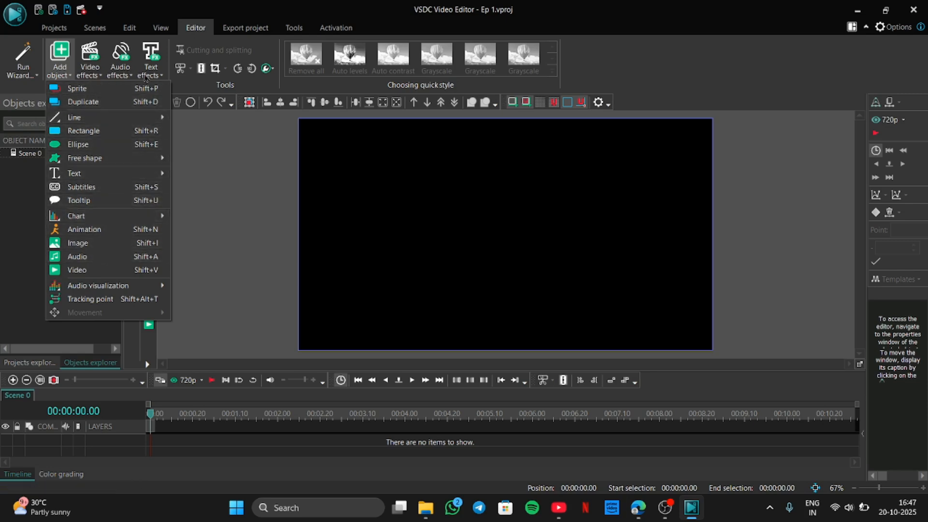
{"action": "left_click", "coordinate": [218, 170]}
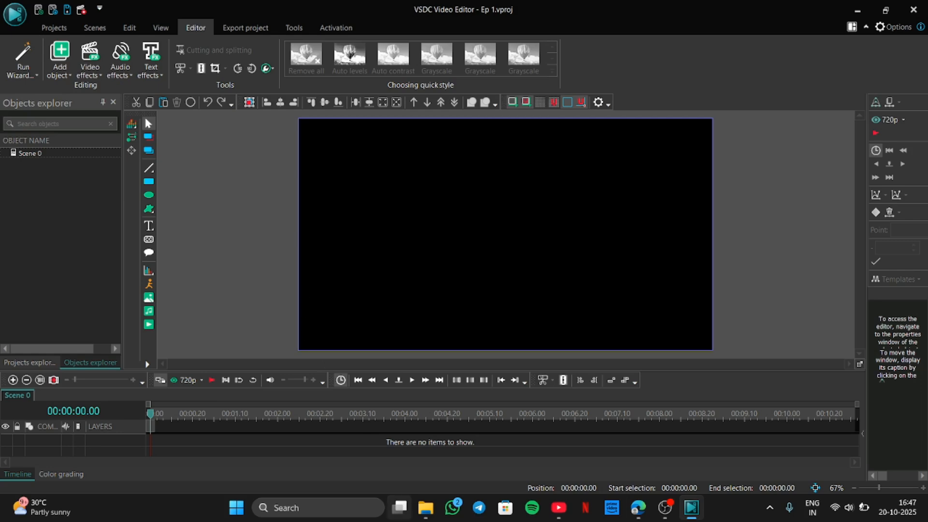
Step: Check the Videos folder in File Explorer for the BTS 2 clip and return to VSDC Video Editor
{"action": "left_click", "coordinate": [425, 508]}
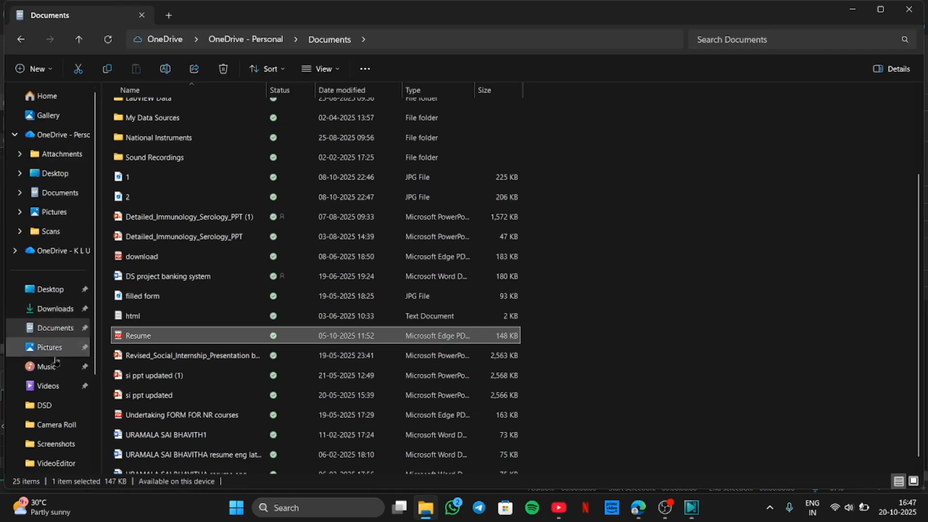
{"action": "left_click", "coordinate": [50, 387]}
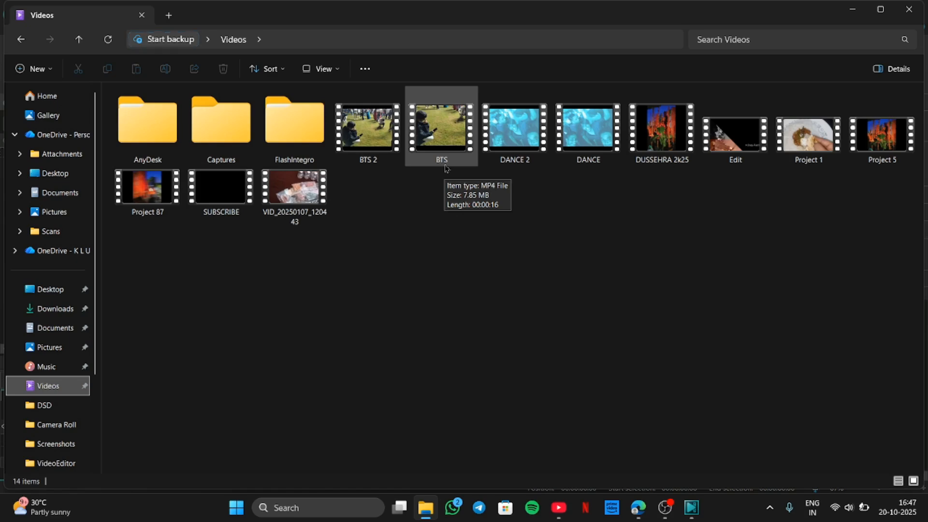
{"action": "left_click", "coordinate": [381, 141]}
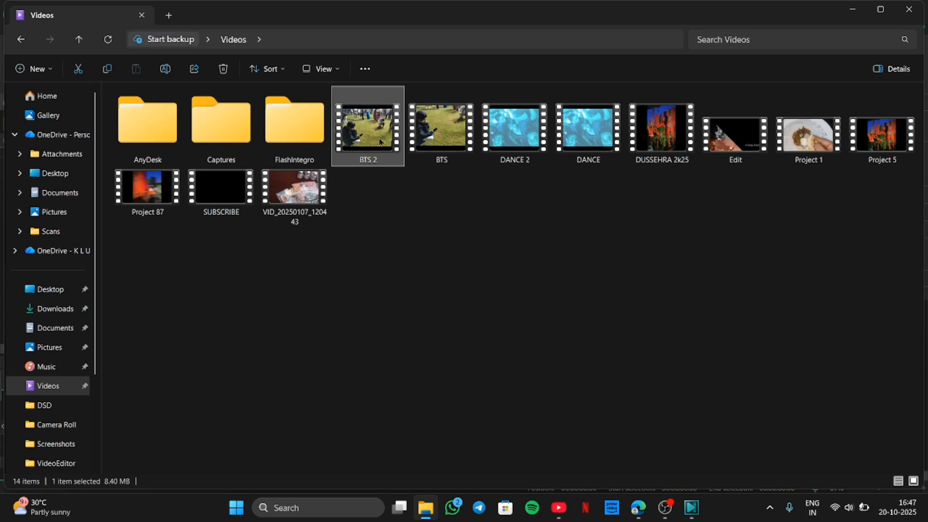
{"action": "left_click", "coordinate": [691, 508]}
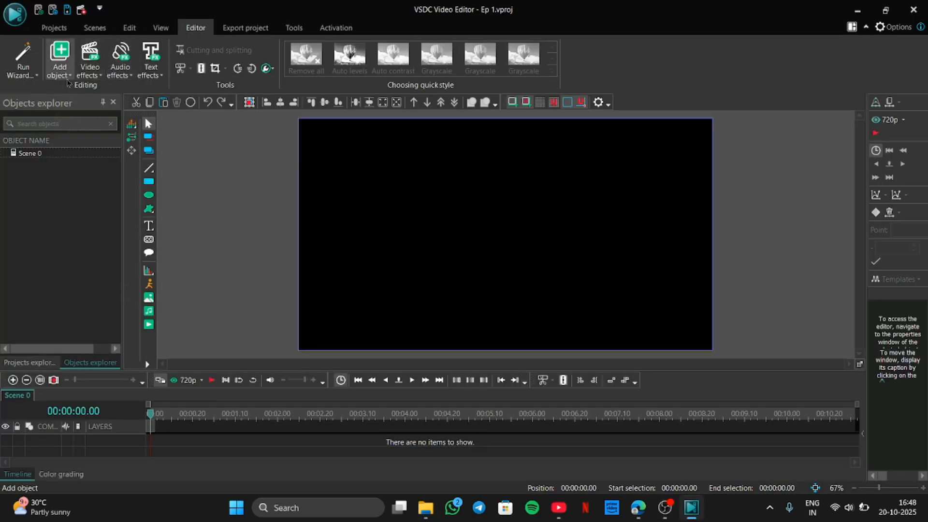
{"action": "left_click", "coordinate": [60, 68]}
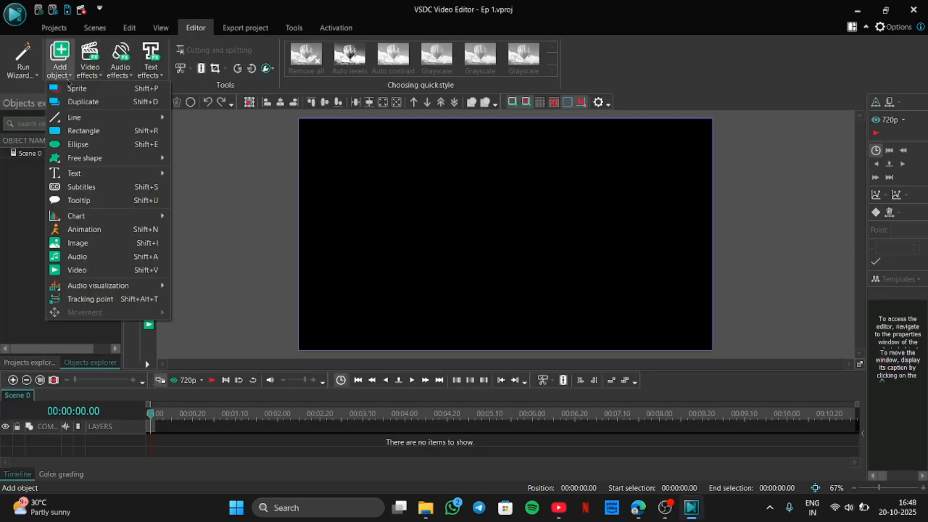
{"action": "left_click", "coordinate": [75, 270]}
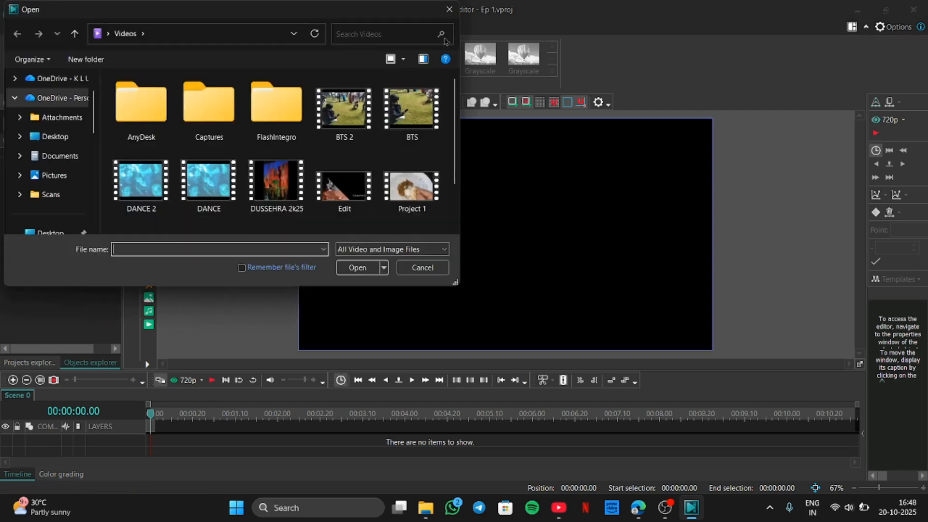
{"action": "left_click", "coordinate": [444, 38]}
{"action": "key", "text": "Escape"}
{"action": "key", "text": "Escape"}
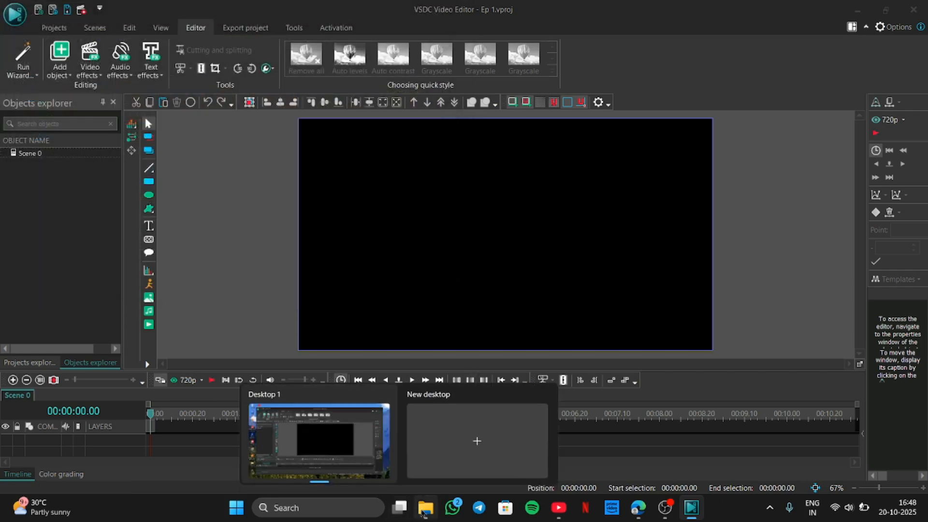
Step: Copy the BTS 2 clip from the Videos folder into Scene 0, keeping only one copy of it on the timeline
{"action": "left_click", "coordinate": [423, 513]}
{"action": "left_click_drag", "start_coordinate": [380, 135], "coordinate": [504, 395]}
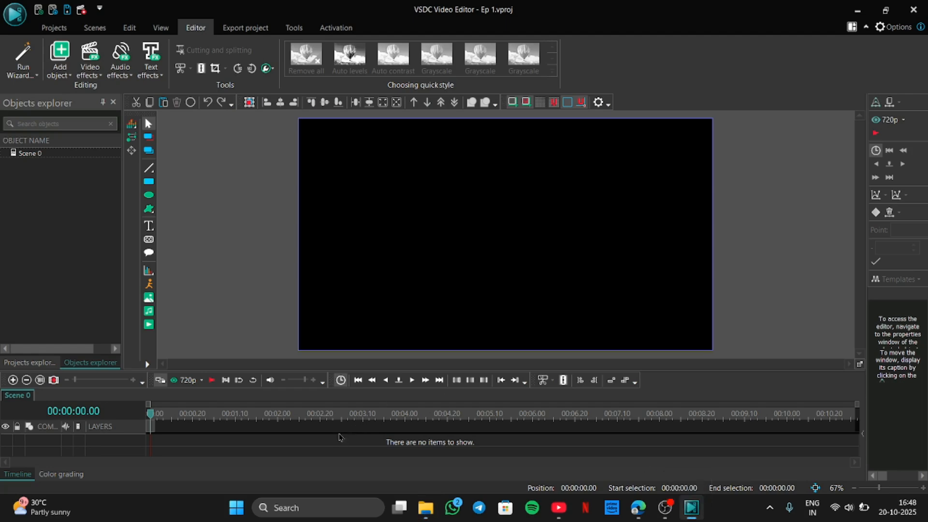
{"action": "left_click_drag", "start_coordinate": [339, 437], "coordinate": [340, 437]}
{"action": "left_click", "coordinate": [430, 511]}
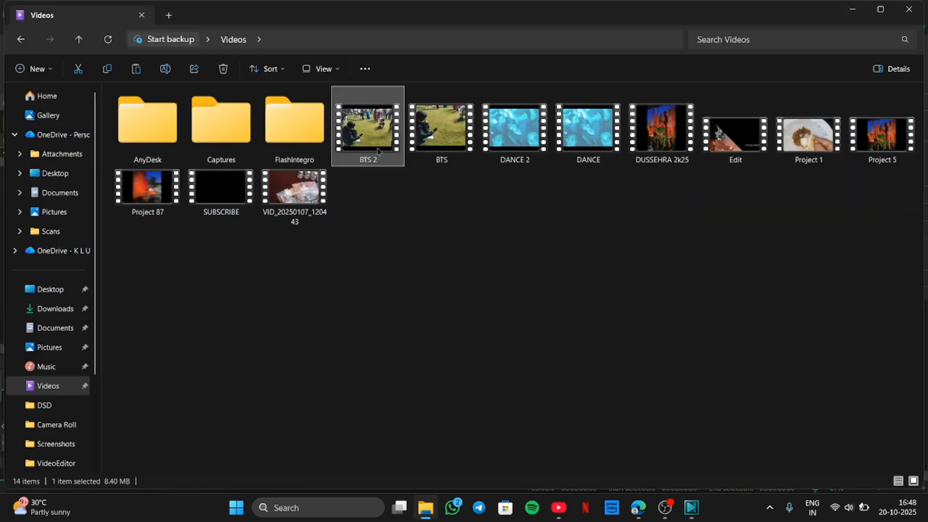
{"action": "key", "text": "alt+Tab"}
{"action": "key", "text": "ctrl+v"}
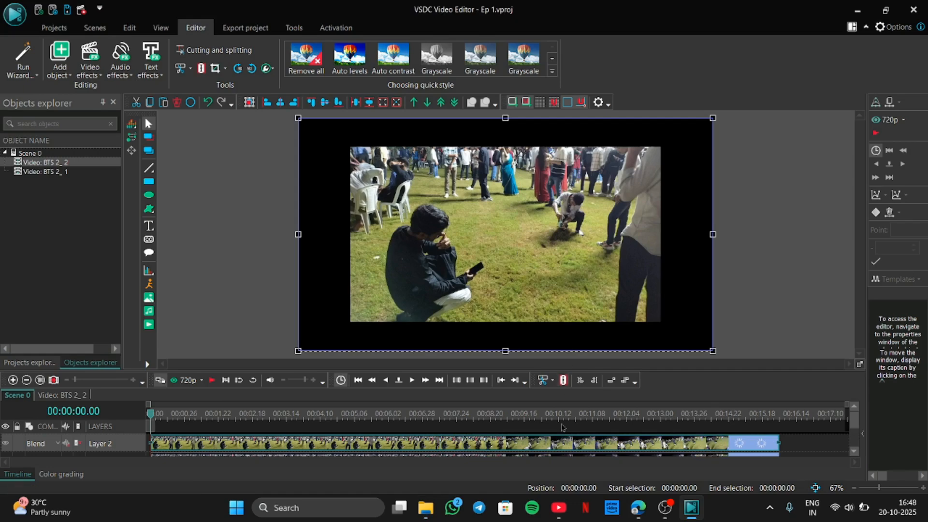
{"action": "key", "text": "Delete"}
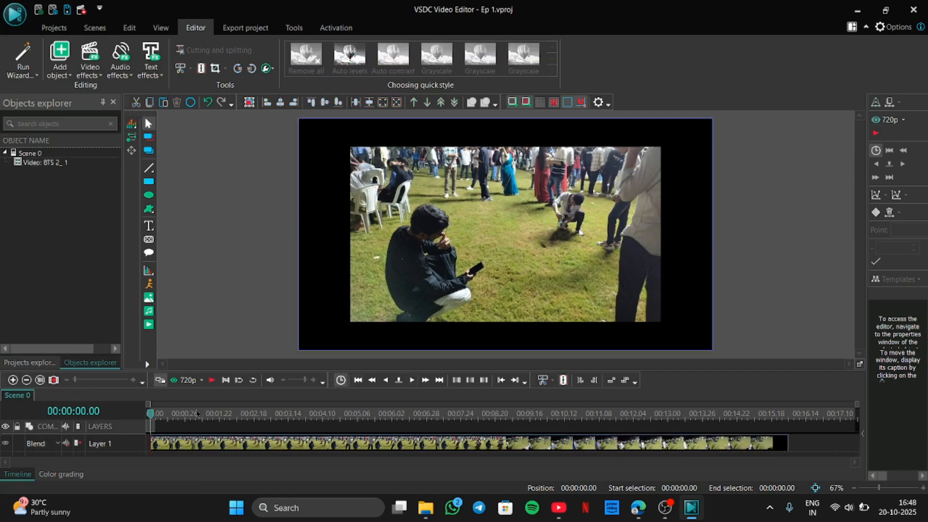
Step: Preview the start of the BTS 2 clip and split the clip into separate video and audio objects
{"action": "key", "text": "space"}
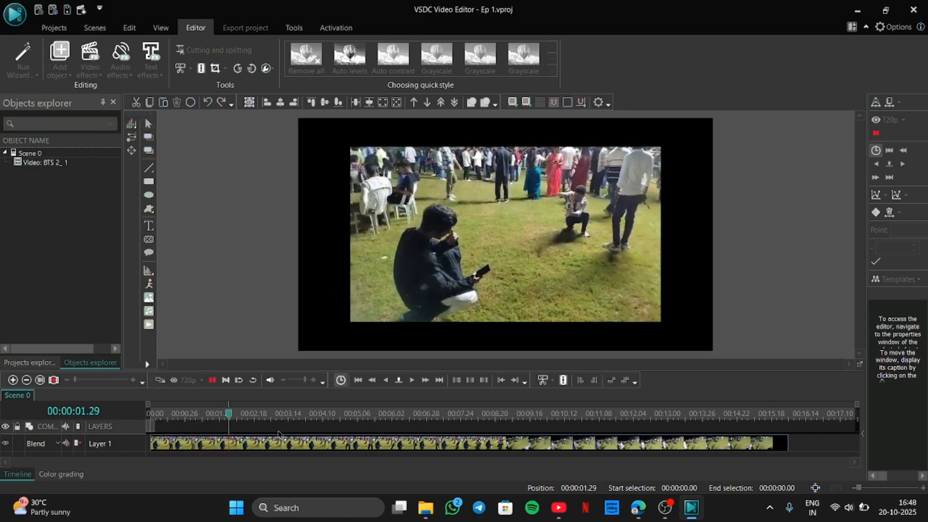
{"action": "left_click", "coordinate": [259, 419]}
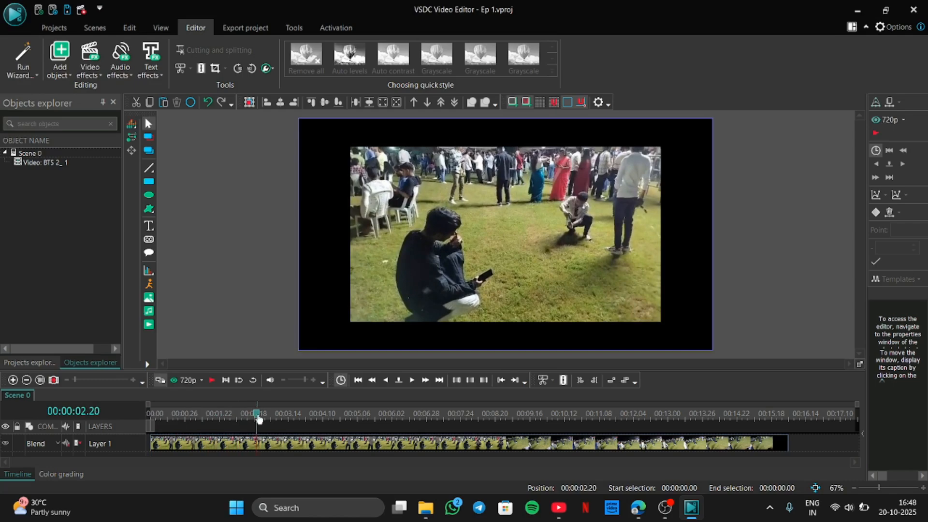
{"action": "left_click_drag", "start_coordinate": [254, 419], "coordinate": [139, 417]}
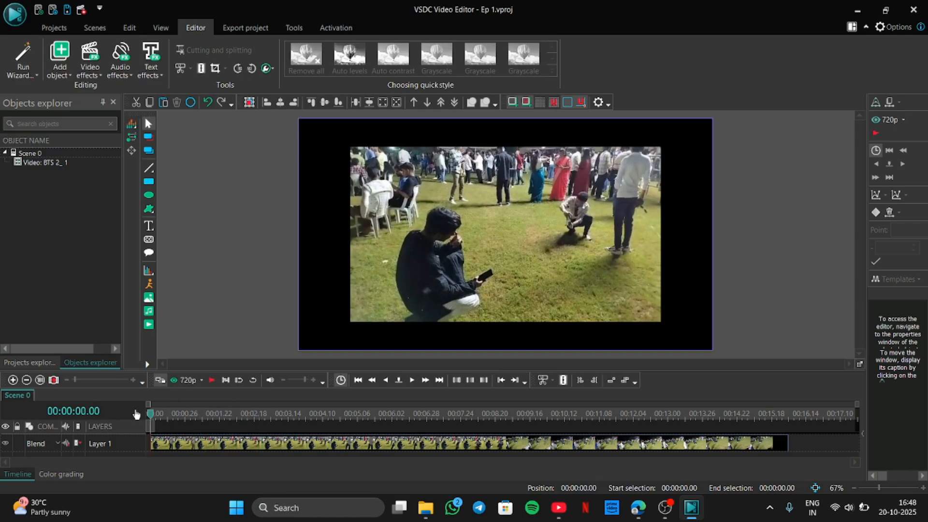
{"action": "left_click", "coordinate": [212, 445]}
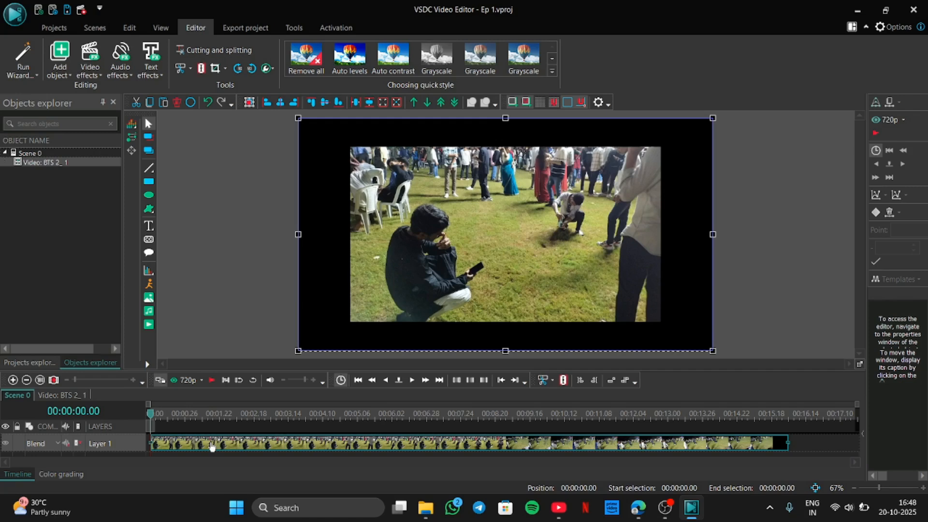
{"action": "right_click", "coordinate": [212, 445]}
{"action": "left_click", "coordinate": [232, 441]}
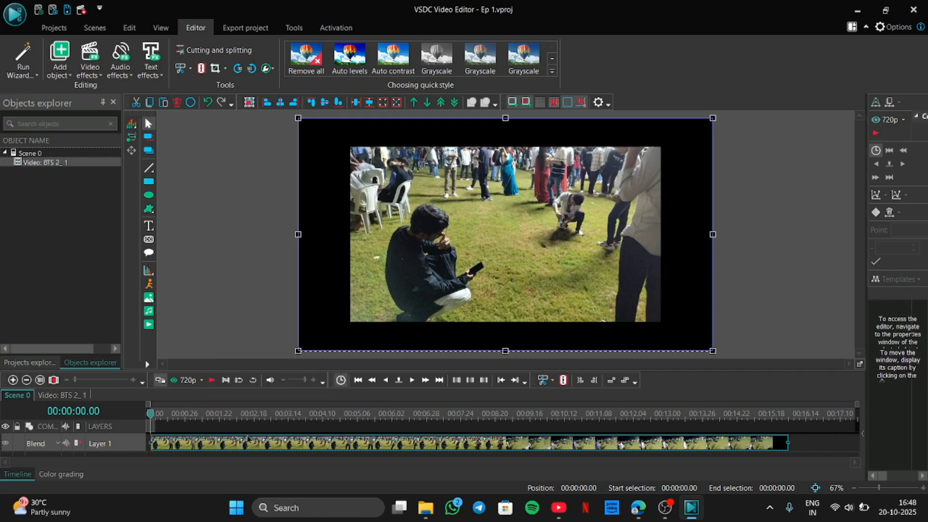
{"action": "scroll", "coordinate": [850, 371], "scroll_direction": "down", "scroll_amount": 2}
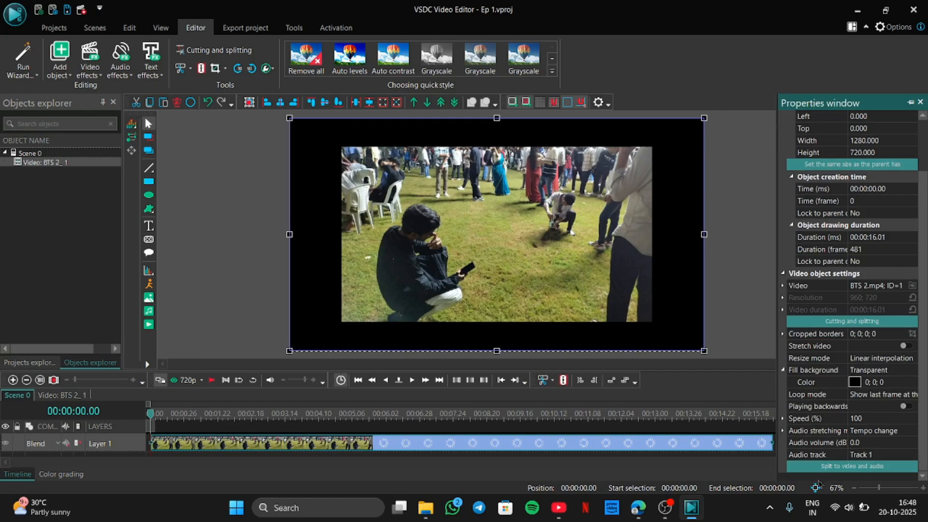
{"action": "left_click", "coordinate": [814, 467]}
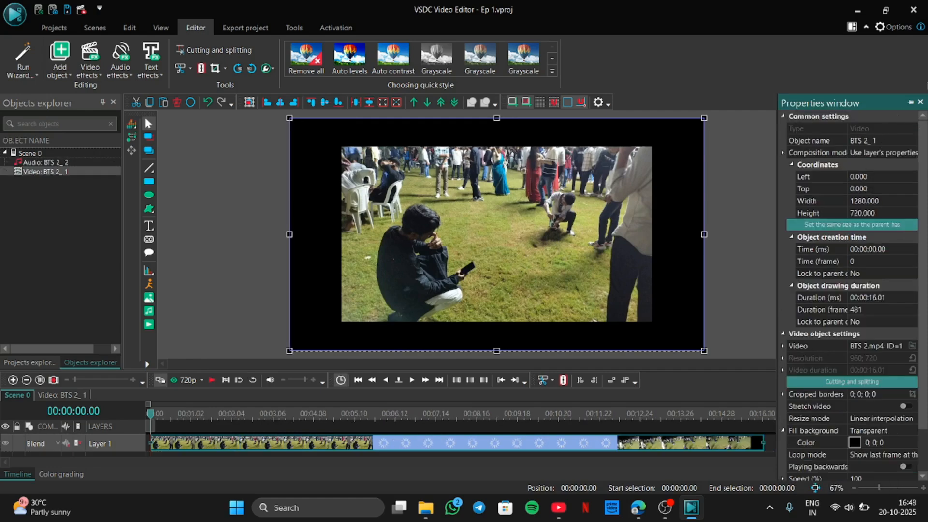
{"action": "left_click", "coordinate": [920, 102]}
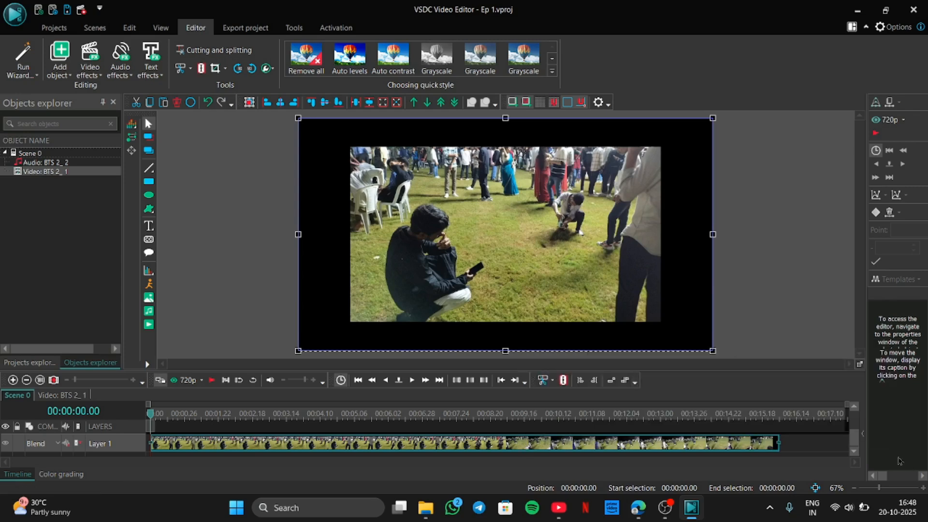
Step: Delete the audio separated from the BTS 2 clip and scrub the remaining video, returning the playhead to the start
{"action": "scroll", "coordinate": [853, 437], "scroll_direction": "down", "scroll_amount": 2}
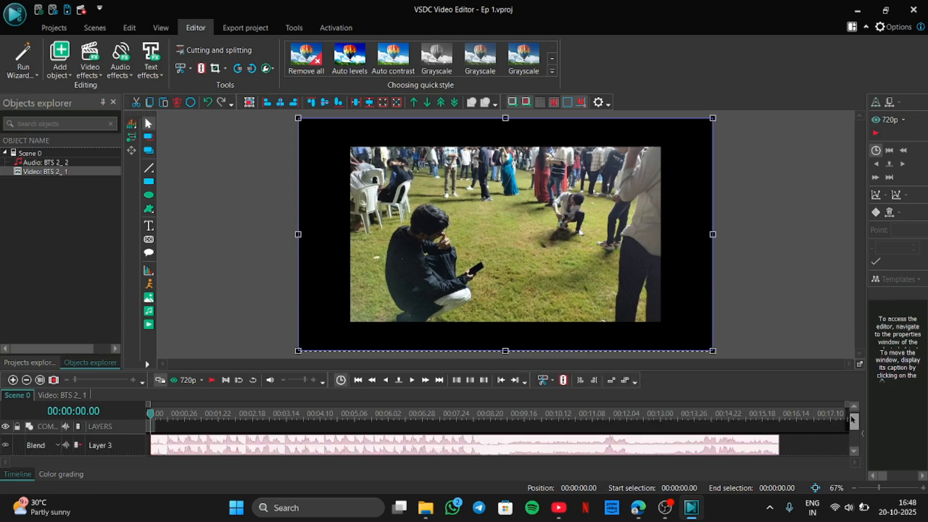
{"action": "left_click", "coordinate": [602, 449]}
{"action": "key", "text": "Delete"}
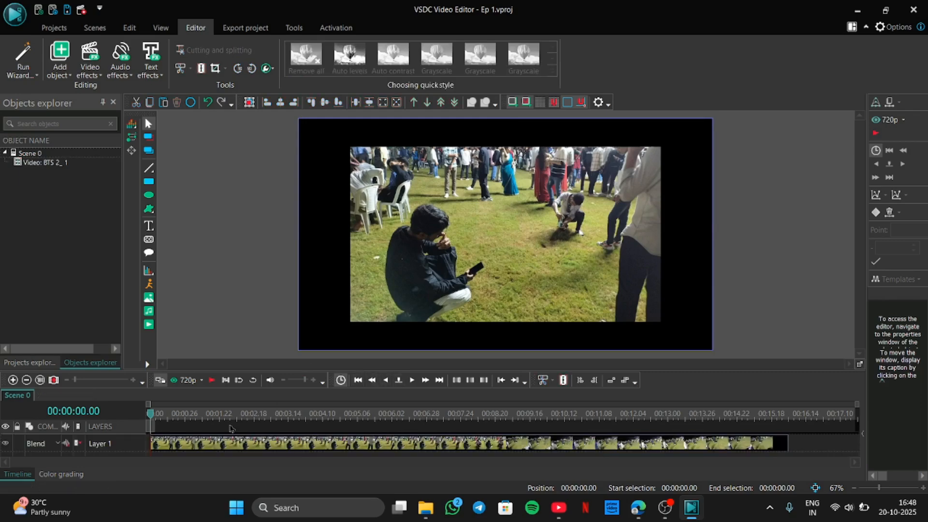
{"action": "left_click", "coordinate": [211, 419]}
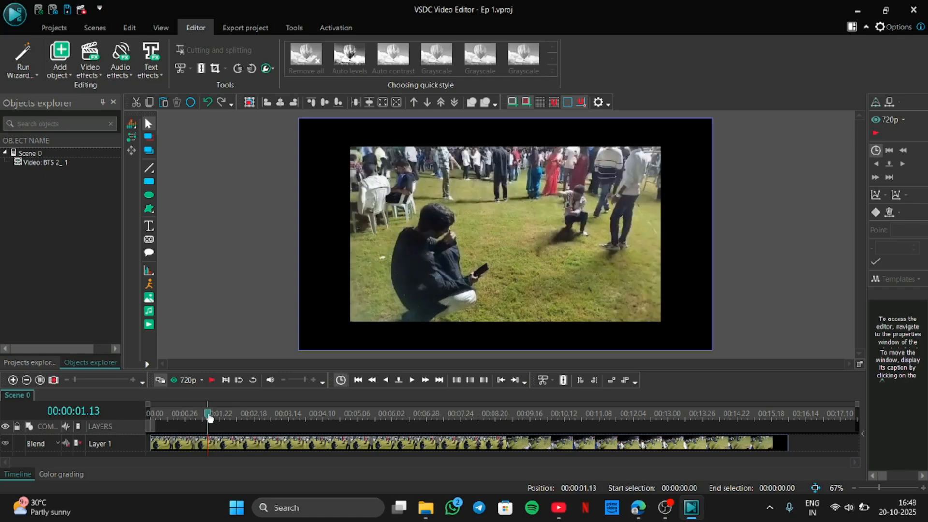
{"action": "left_click_drag", "start_coordinate": [209, 417], "coordinate": [589, 399]}
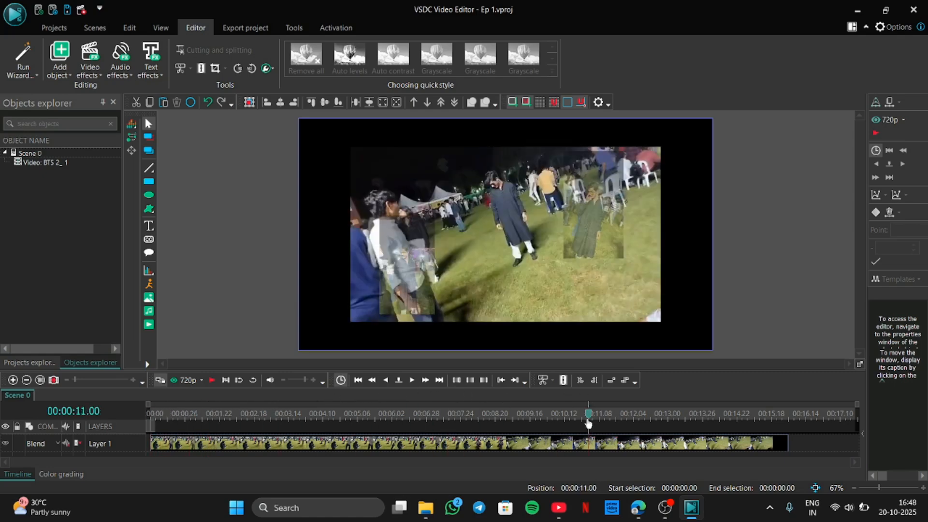
{"action": "left_click", "coordinate": [734, 429]}
{"action": "left_click_drag", "start_coordinate": [735, 430], "coordinate": [150, 418]}
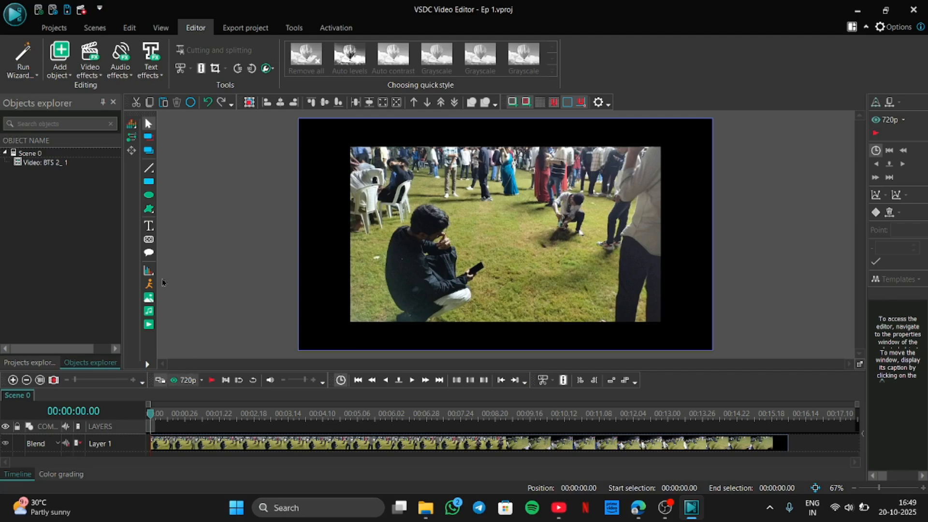
Step: Select the BTS 2 clip and set a timeline selection from 00:00:06.04 to 00:00:06.12, trying out the selection markers
{"action": "left_click", "coordinate": [179, 442]}
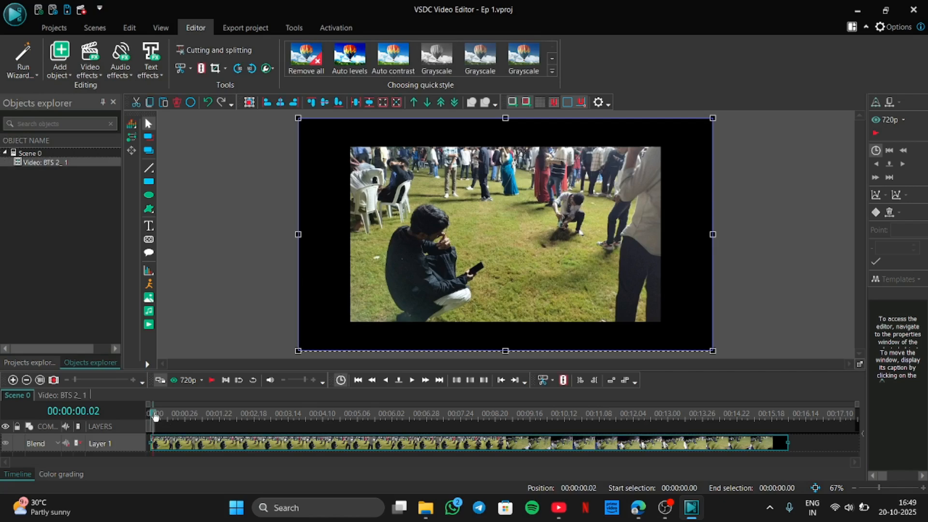
{"action": "left_click_drag", "start_coordinate": [153, 415], "coordinate": [233, 399]}
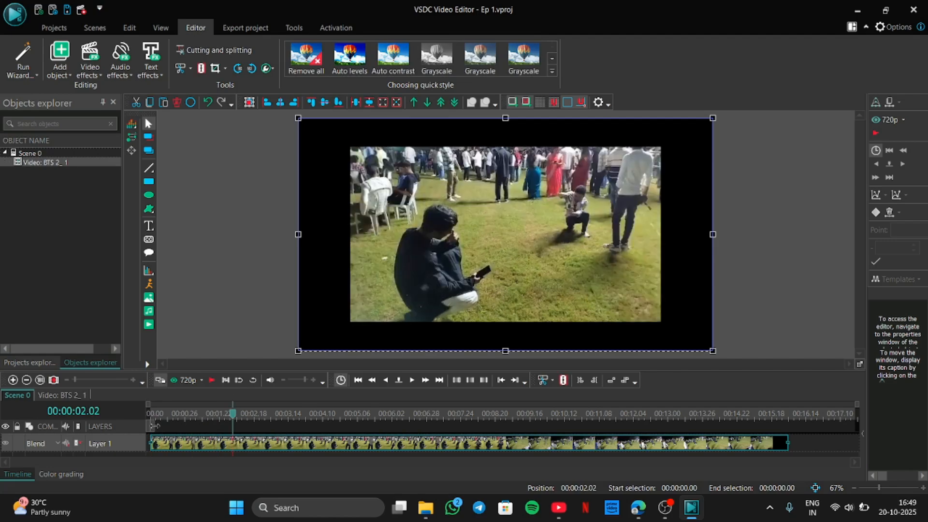
{"action": "left_click_drag", "start_coordinate": [154, 426], "coordinate": [186, 420]}
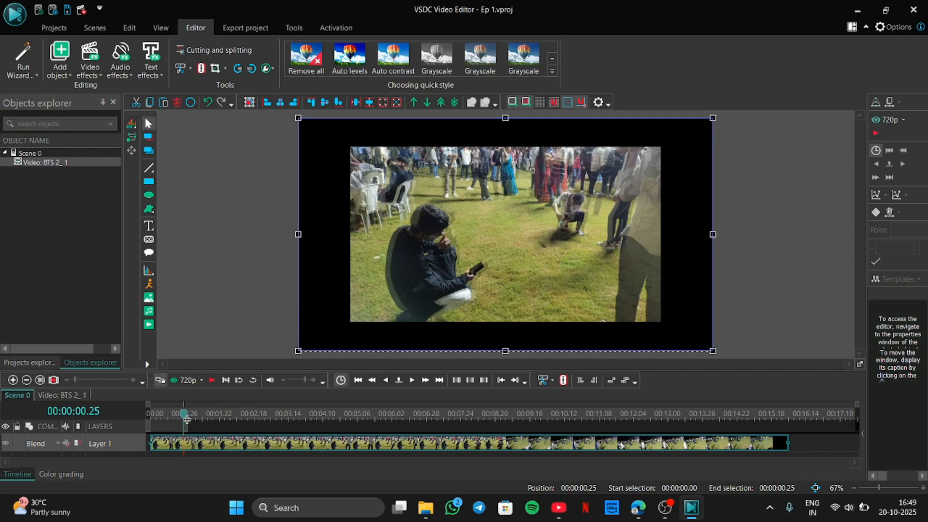
{"action": "left_click_drag", "start_coordinate": [187, 419], "coordinate": [219, 421]}
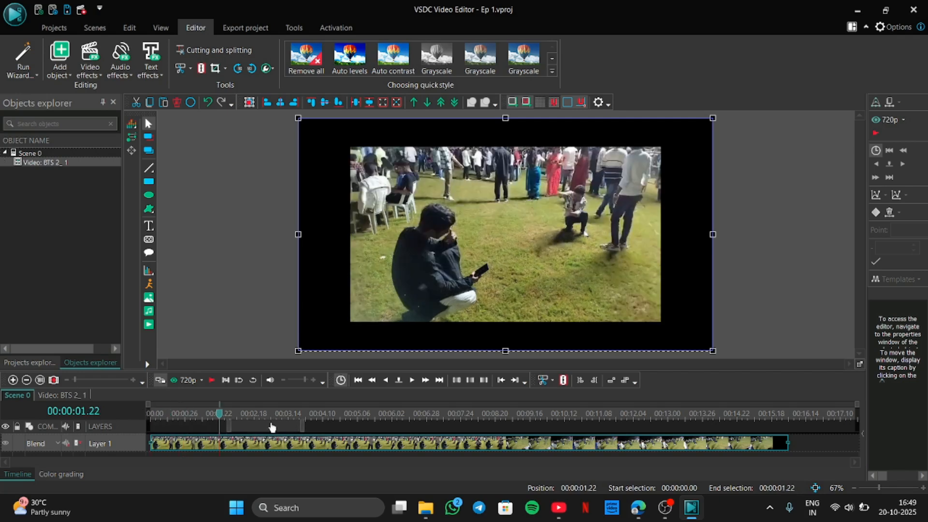
{"action": "left_click", "coordinate": [384, 421]}
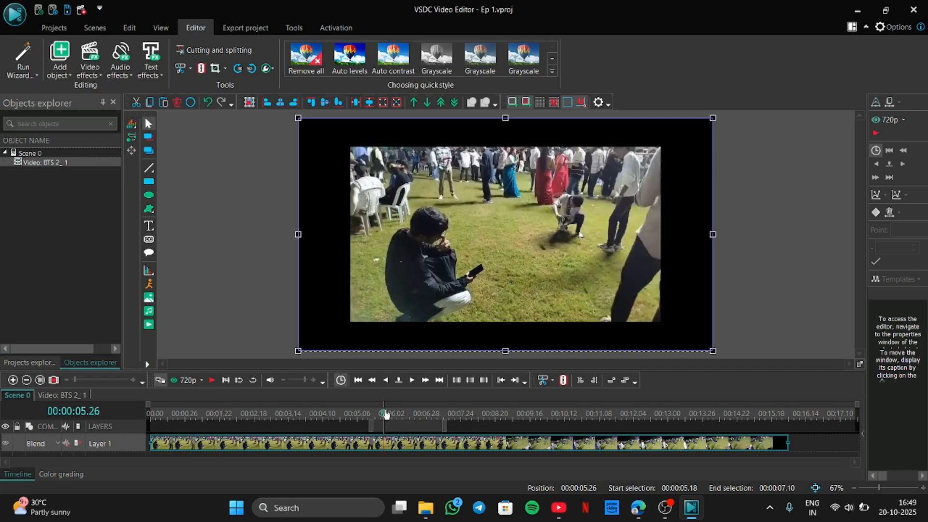
{"action": "left_click", "coordinate": [395, 424]}
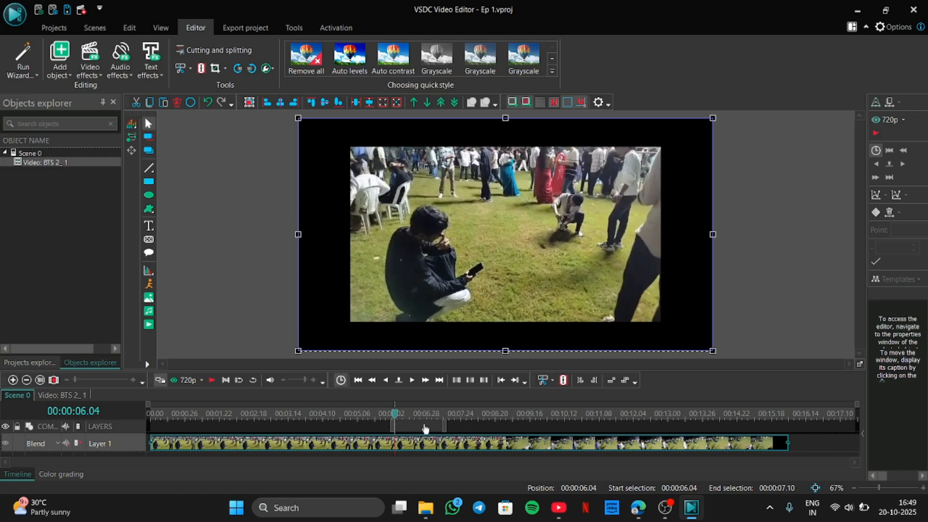
{"action": "left_click", "coordinate": [405, 423]}
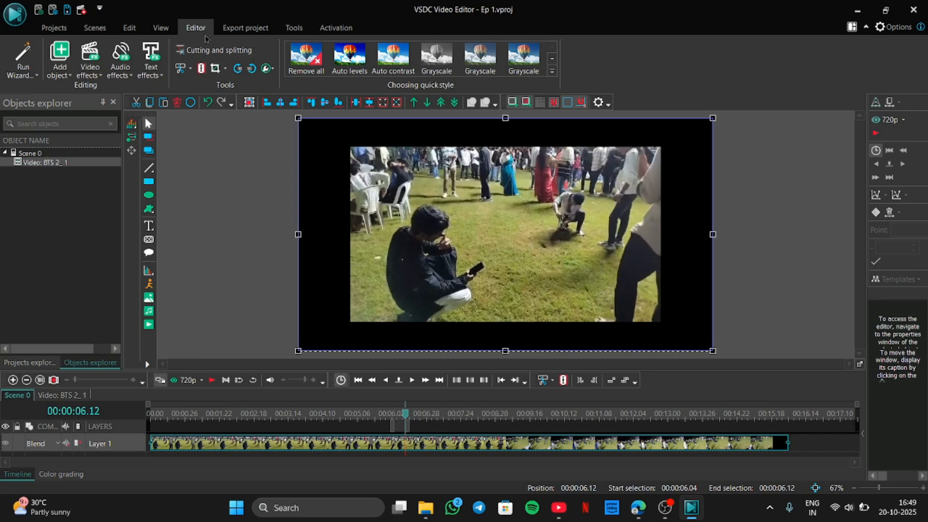
{"action": "left_click", "coordinate": [130, 27]}
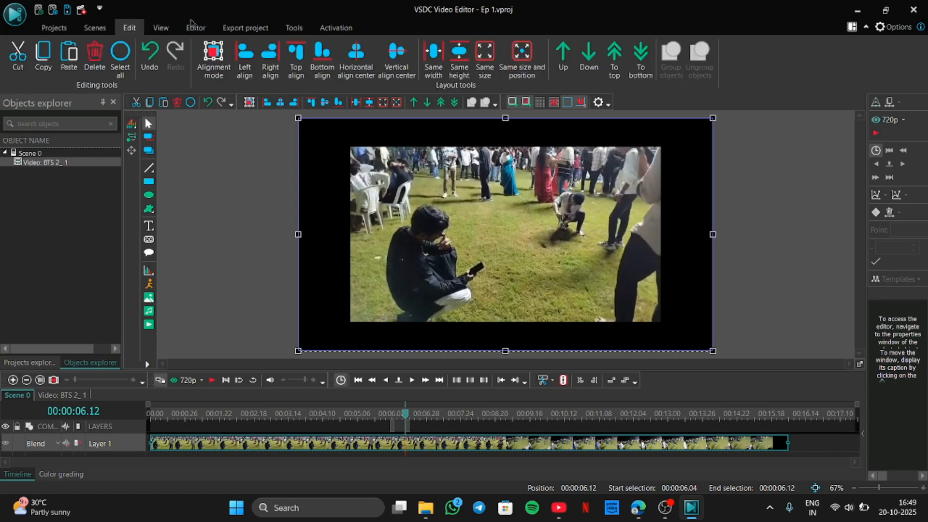
{"action": "left_click", "coordinate": [189, 28]}
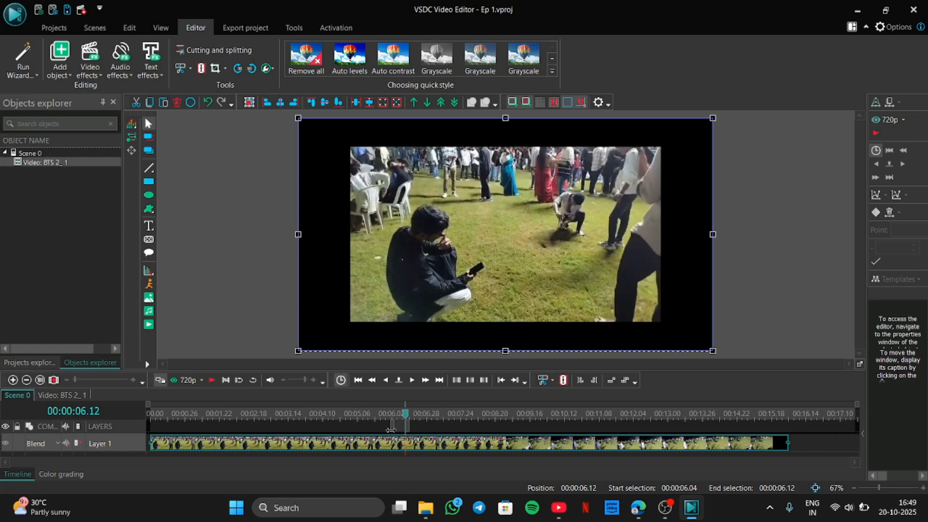
Step: Try cutting the section from 00:00:04.26 to 00:00:06.12 out of the BTS 2 clip, and undo the cut
{"action": "left_click_drag", "start_coordinate": [392, 429], "coordinate": [339, 432]}
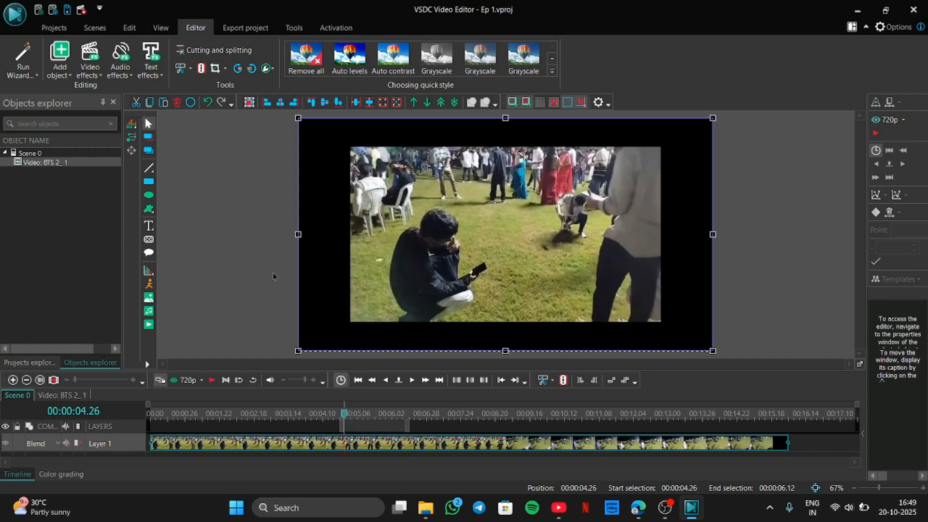
{"action": "left_click", "coordinate": [361, 418]}
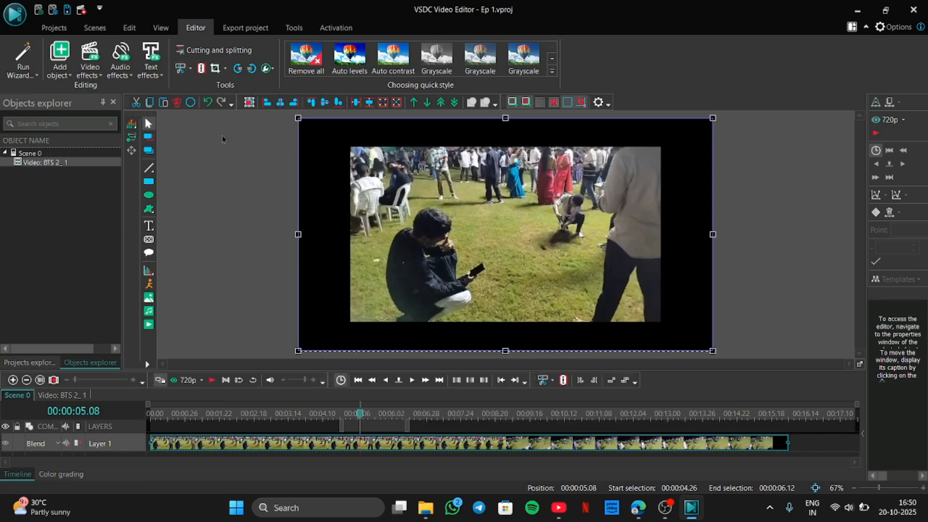
{"action": "left_click", "coordinate": [180, 69]}
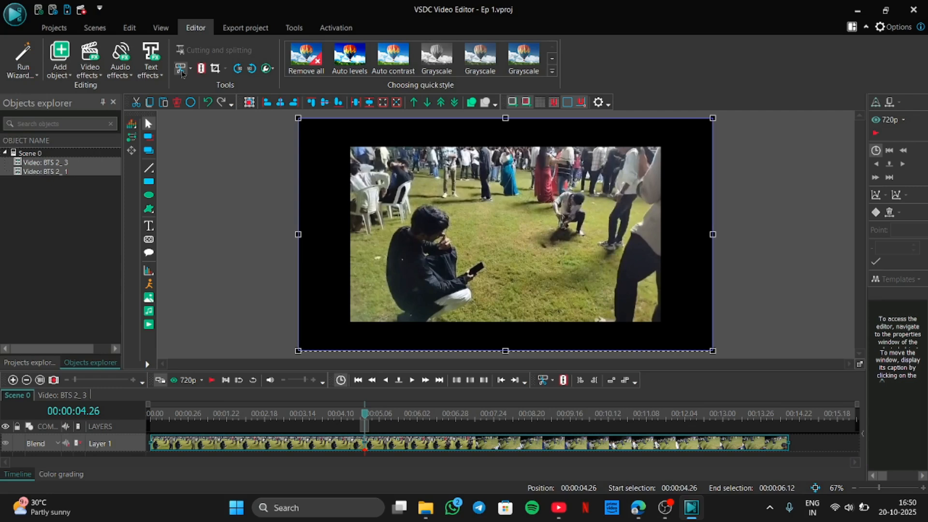
{"action": "key", "text": "ctrl+z"}
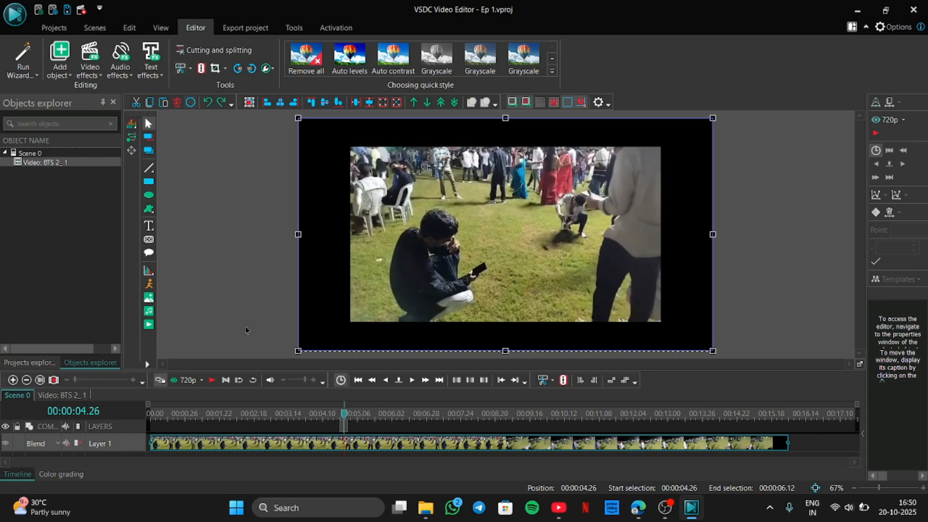
Step: Return the playhead to the start of the timeline and rotate the BTS 2 clip 90 degrees counterclockwise
{"action": "left_click", "coordinate": [166, 418]}
{"action": "left_click_drag", "start_coordinate": [166, 419], "coordinate": [147, 412]}
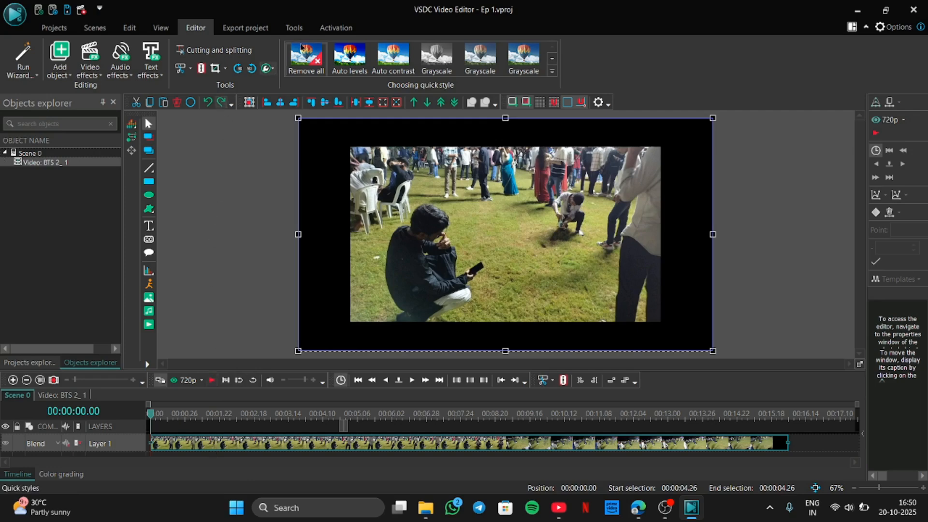
{"action": "left_click", "coordinate": [251, 70]}
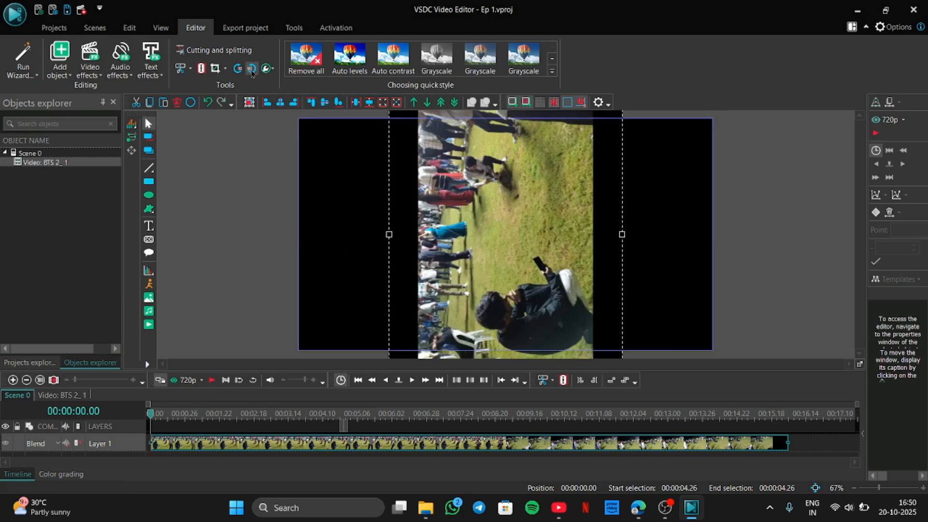
Step: Rotate the BTS 2 clip counterclockwise in 90-degree steps until it is upright, and deselect it
{"action": "left_click", "coordinate": [252, 70]}
{"action": "left_click", "coordinate": [251, 69]}
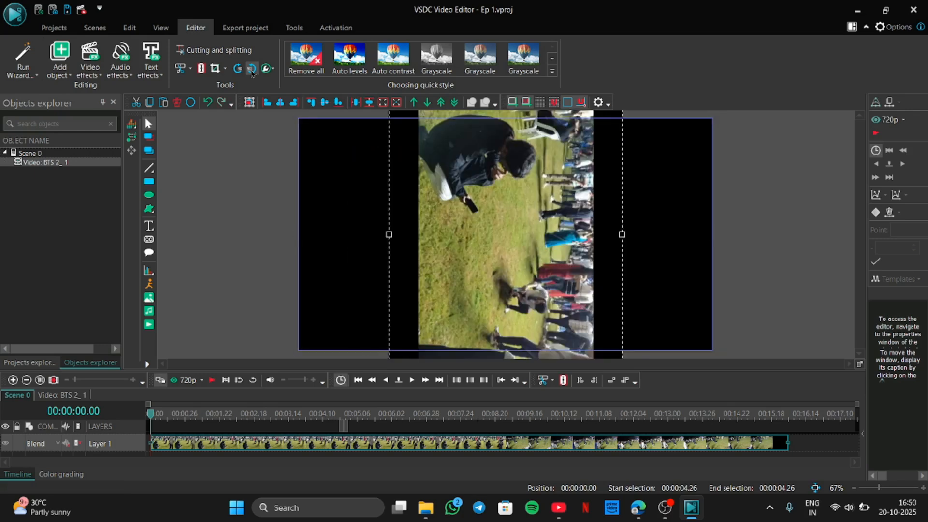
{"action": "left_click", "coordinate": [252, 70]}
{"action": "left_click", "coordinate": [216, 218]}
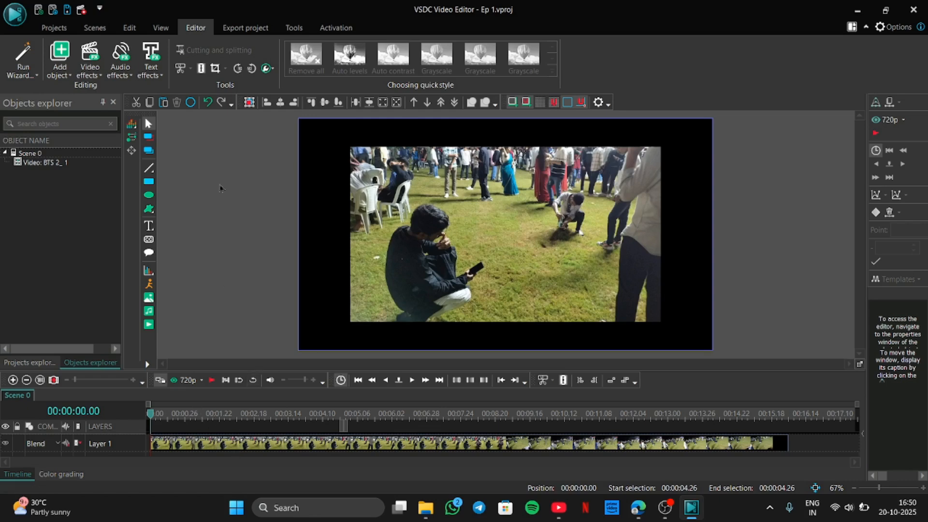
Step: Apply the Auto contrast, Auto levels and Grayscale quick styles and the Poprocket Instagram style to the BTS 2 clip
{"action": "left_click", "coordinate": [224, 447]}
{"action": "left_click", "coordinate": [240, 271]}
{"action": "left_click", "coordinate": [216, 446]}
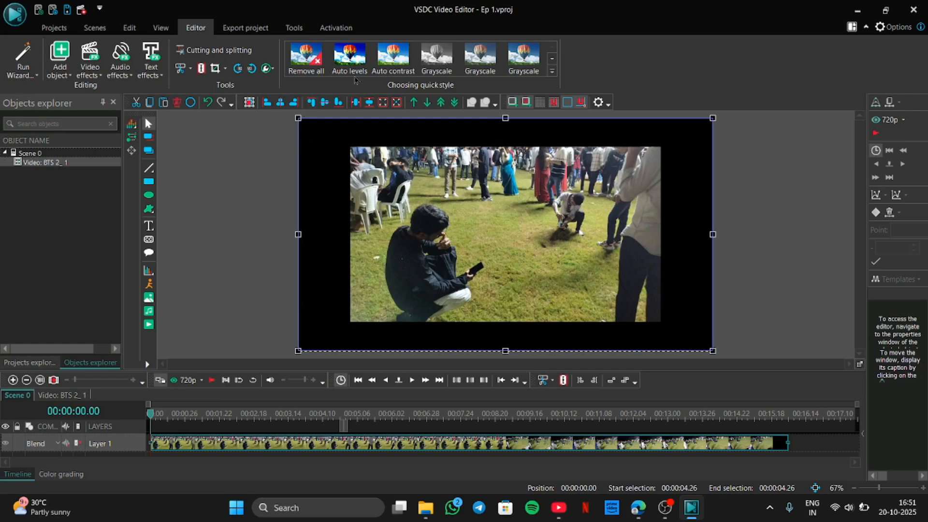
{"action": "left_click", "coordinate": [389, 66]}
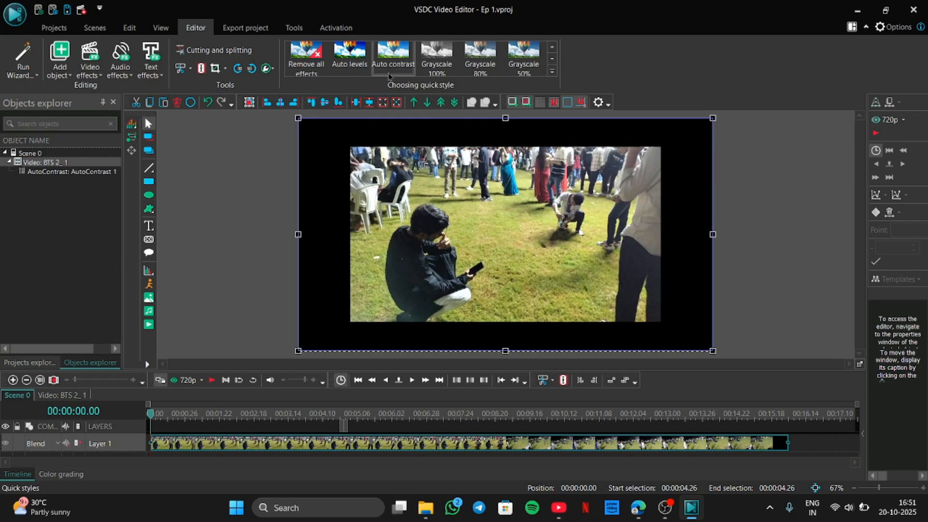
{"action": "left_click", "coordinate": [340, 68]}
{"action": "left_click", "coordinate": [437, 60]}
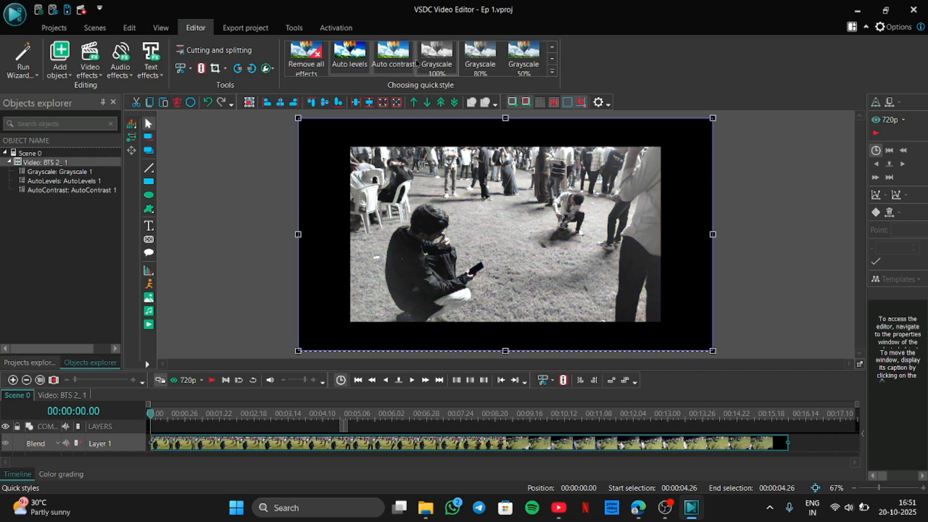
{"action": "left_click", "coordinate": [552, 72]}
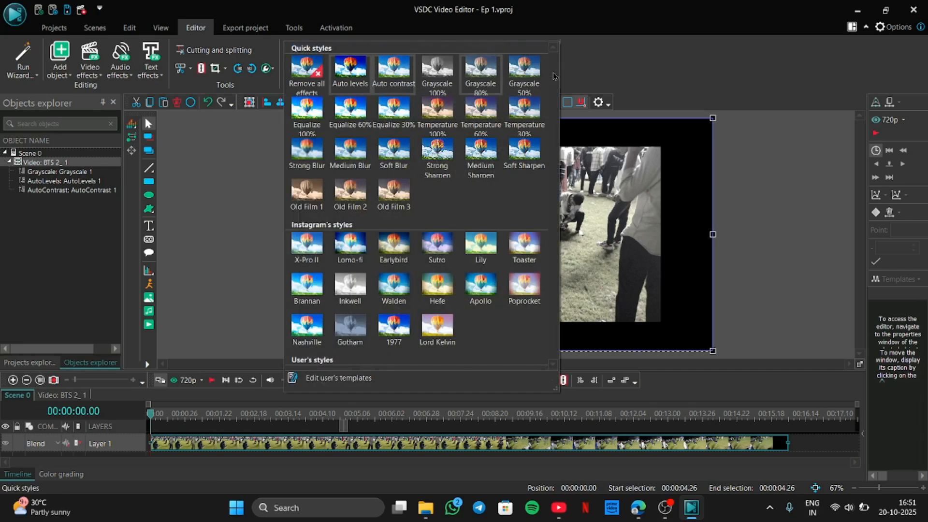
{"action": "left_click", "coordinate": [530, 285]}
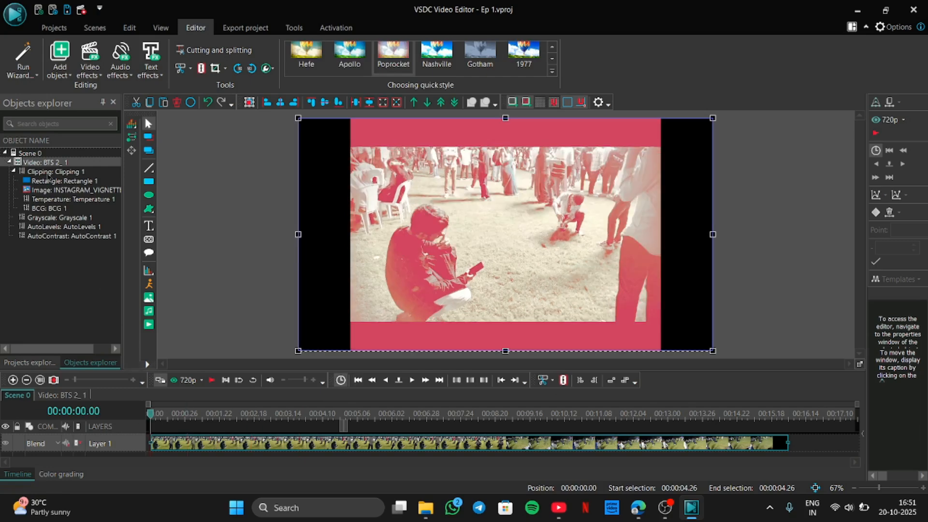
Step: Delete the Grayscale, AutoLevels, AutoContrast and Clipping effects from the BTS 2 clip
{"action": "left_click", "coordinate": [36, 249]}
{"action": "double_click", "coordinate": [25, 217]}
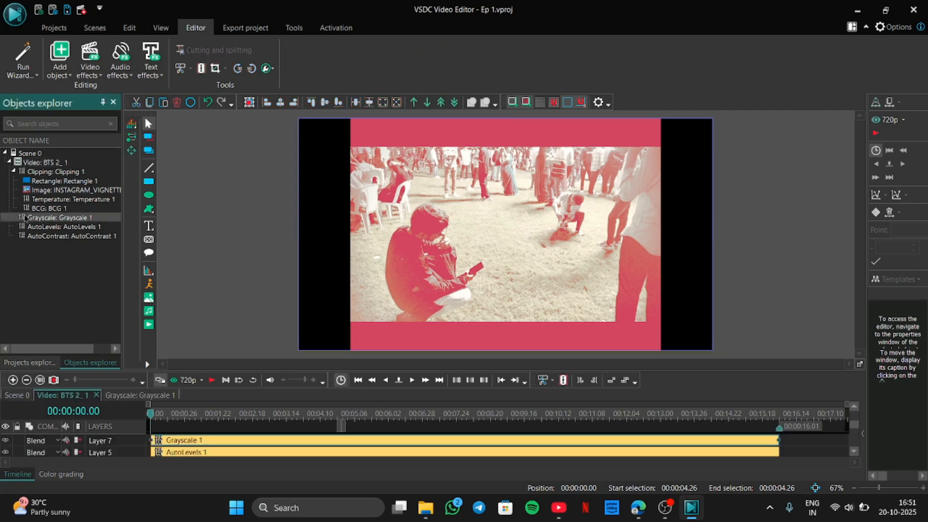
{"action": "key", "text": "Delete"}
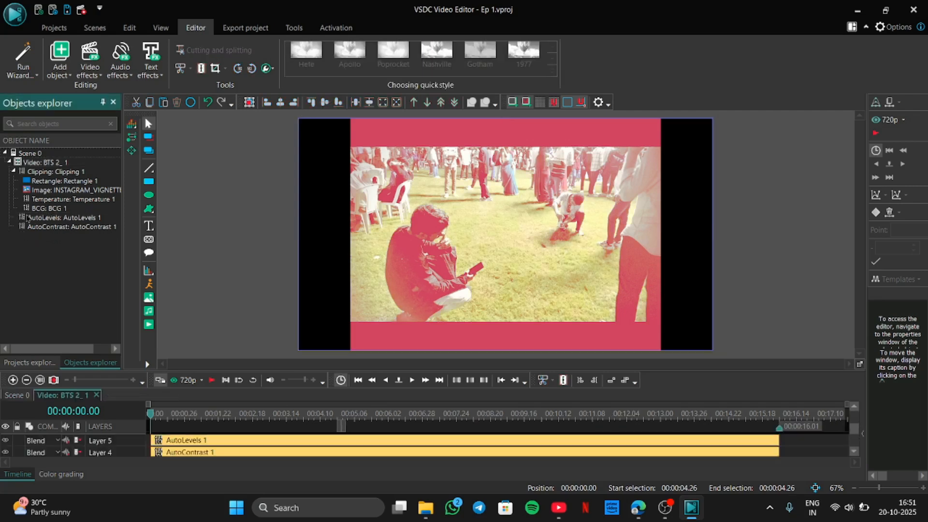
{"action": "left_click", "coordinate": [31, 221]}
{"action": "key", "text": "Delete"}
{"action": "left_click", "coordinate": [31, 221]}
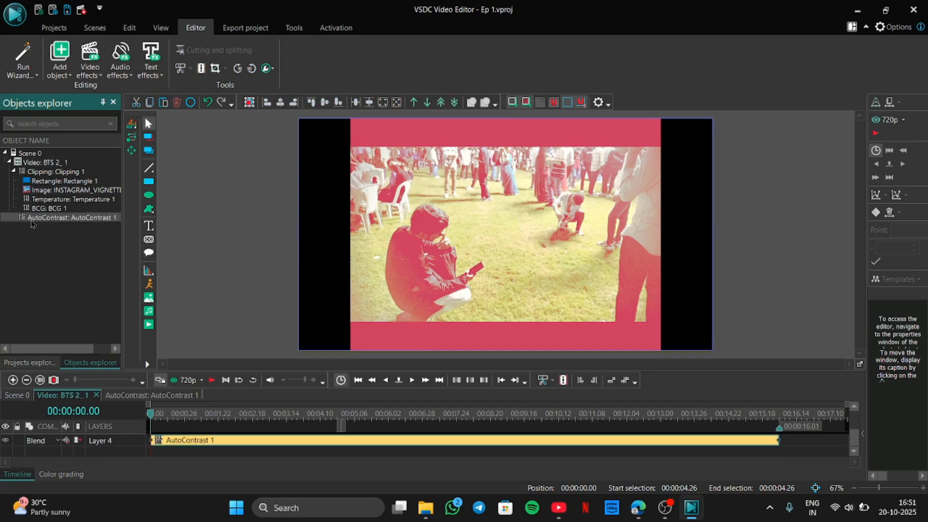
{"action": "key", "text": "Delete"}
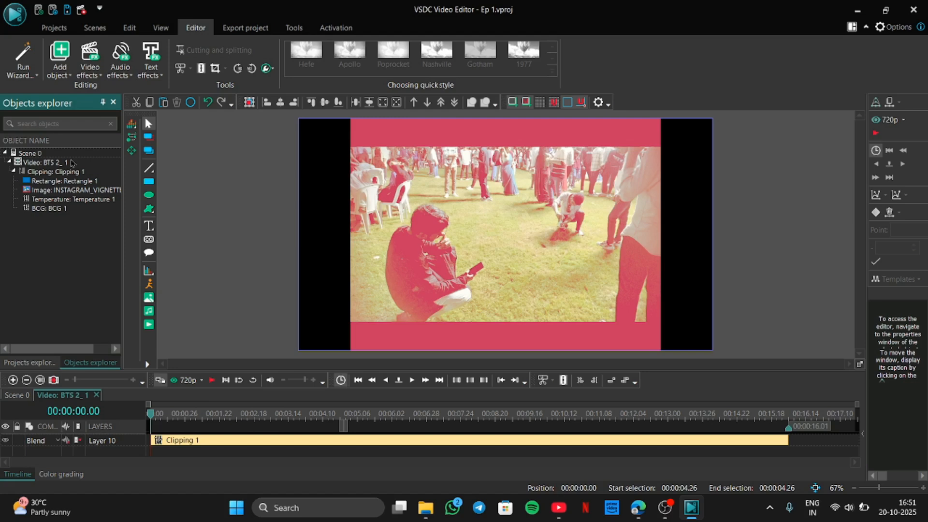
{"action": "double_click", "coordinate": [62, 172]}
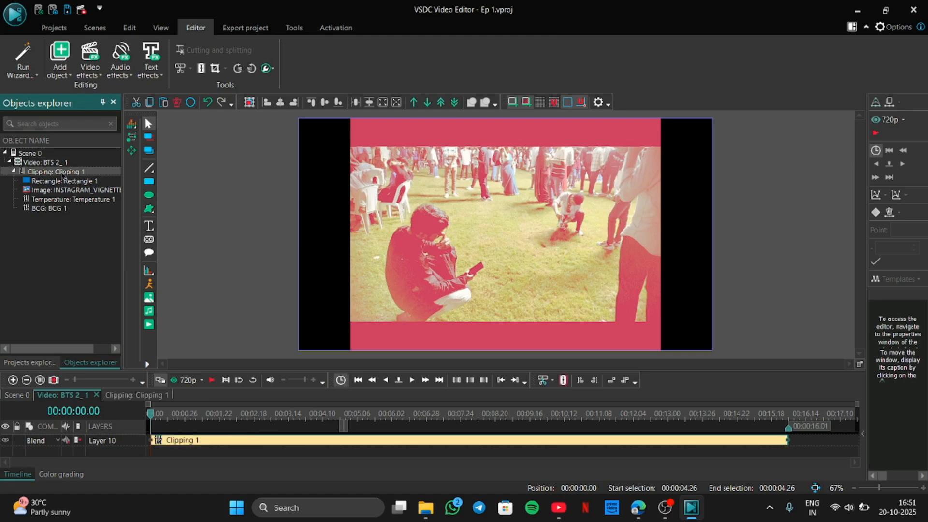
{"action": "key", "text": "Delete"}
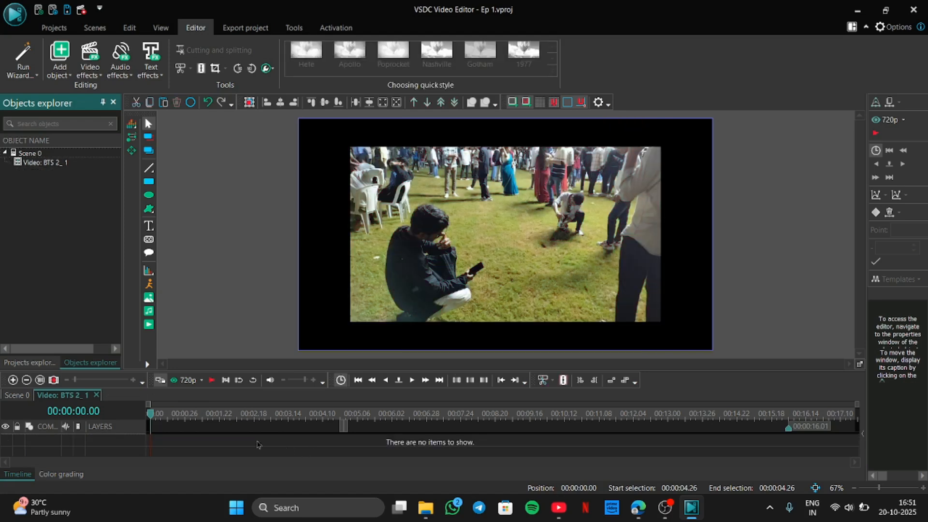
Step: Look over the object types that can be added with the playhead at 00:00:01.05, and return the playhead to the start
{"action": "left_click", "coordinate": [44, 164]}
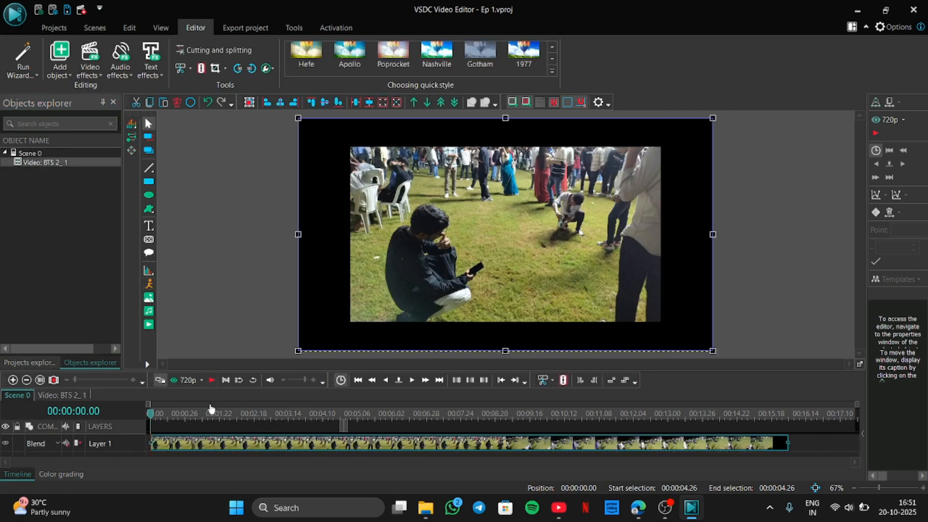
{"action": "left_click", "coordinate": [199, 415]}
{"action": "mouse_move", "coordinate": [199, 415]}
{"action": "left_mouse_down"}
{"action": "mouse_move", "coordinate": [148, 403]}
{"action": "mouse_move", "coordinate": [197, 412]}
{"action": "left_mouse_up"}
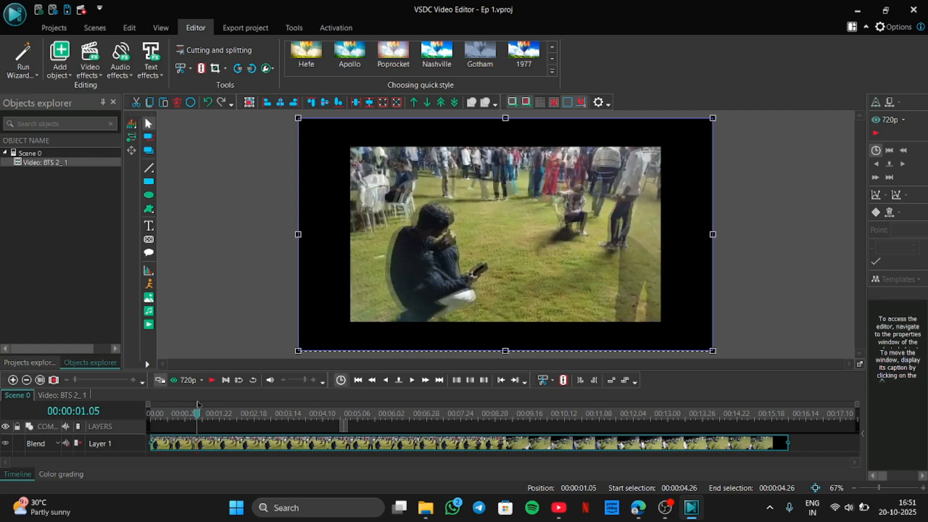
{"action": "left_click", "coordinate": [59, 71]}
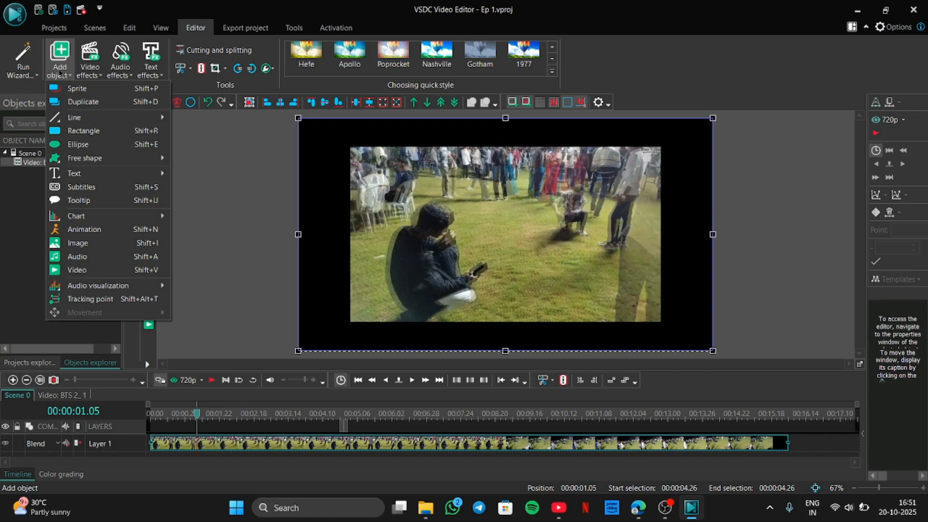
{"action": "left_click", "coordinate": [229, 202]}
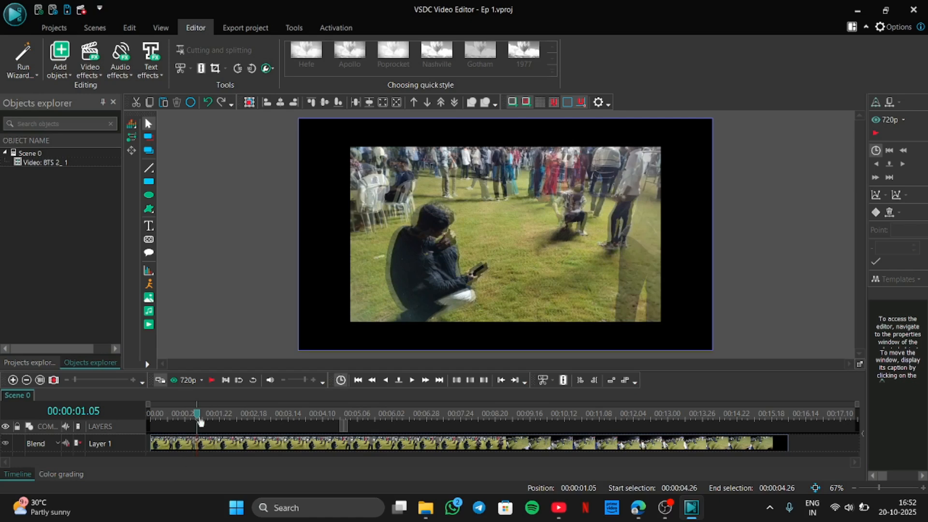
{"action": "left_click_drag", "start_coordinate": [196, 409], "coordinate": [151, 411]}
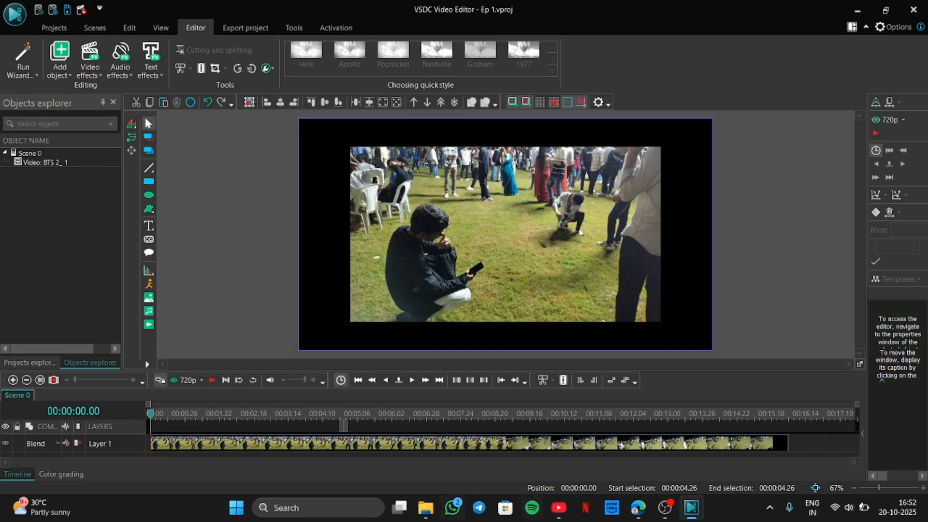
Step: Import the Funny Song _ Comedic Background Music _ Silly Chicken MP3 from the Downloads folder into the Ep 1 scene
{"action": "left_click", "coordinate": [425, 508]}
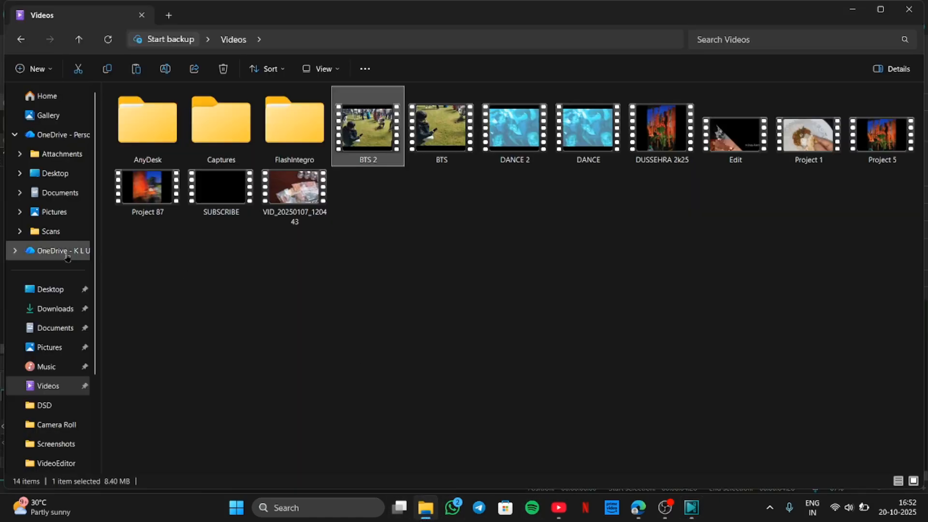
{"action": "left_click", "coordinate": [39, 312]}
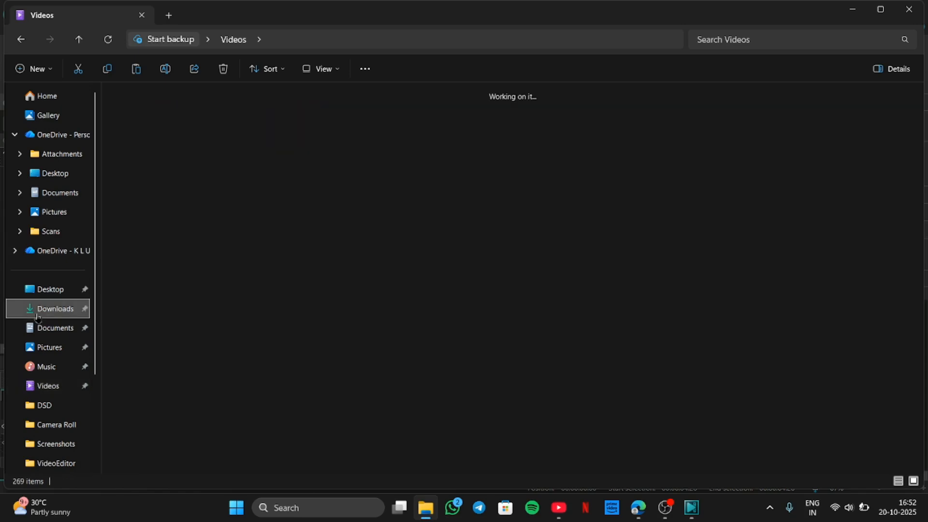
{"action": "scroll", "coordinate": [461, 217], "scroll_direction": "down", "scroll_amount": 2}
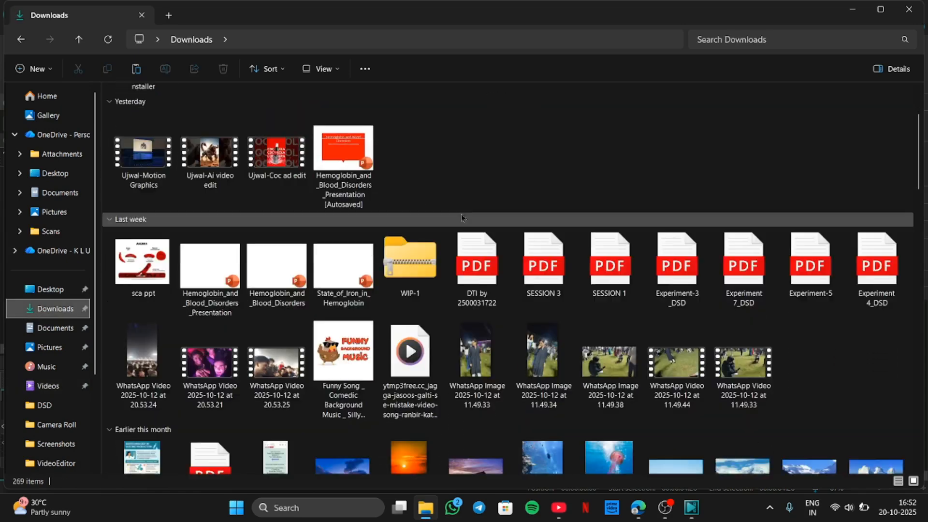
{"action": "scroll", "coordinate": [462, 218], "scroll_direction": "down", "scroll_amount": 2}
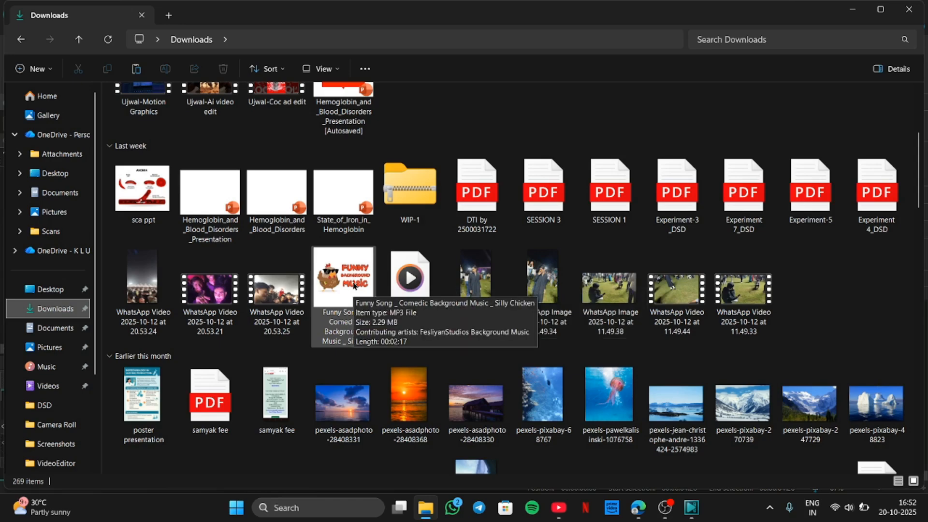
{"action": "left_click_drag", "start_coordinate": [354, 286], "coordinate": [683, 513]}
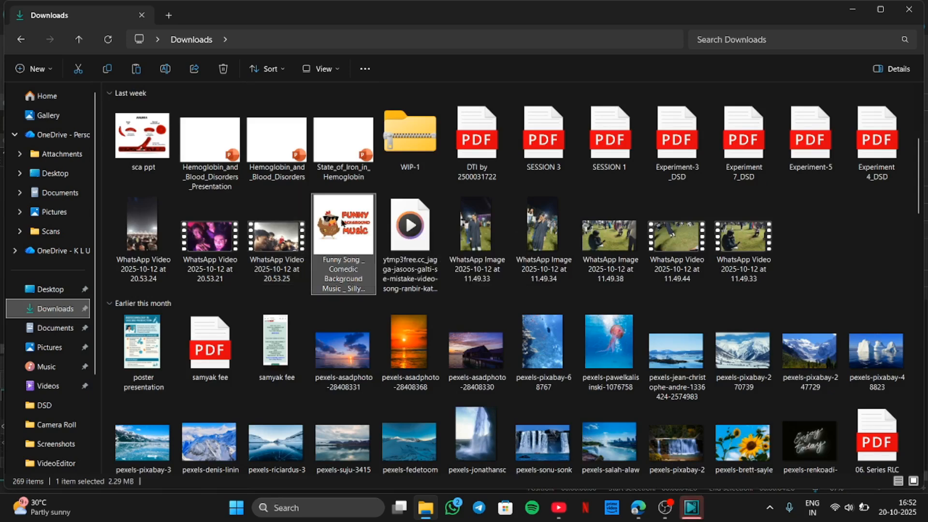
{"action": "key", "text": "alt+Tab"}
{"action": "key", "text": "ctrl+v"}
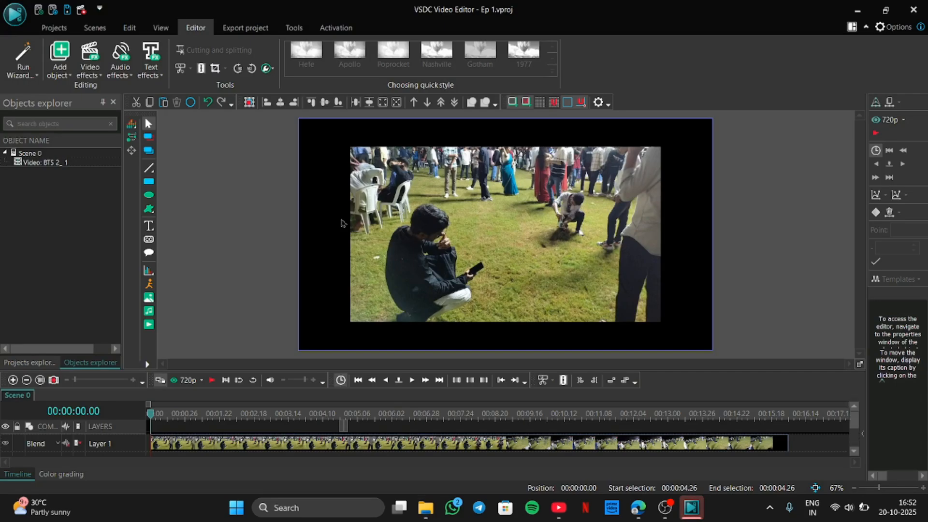
Step: Place the Funny Song audio on Layer 1 directly after the BTS 2 clip
{"action": "left_click_drag", "start_coordinate": [340, 438], "coordinate": [387, 467]}
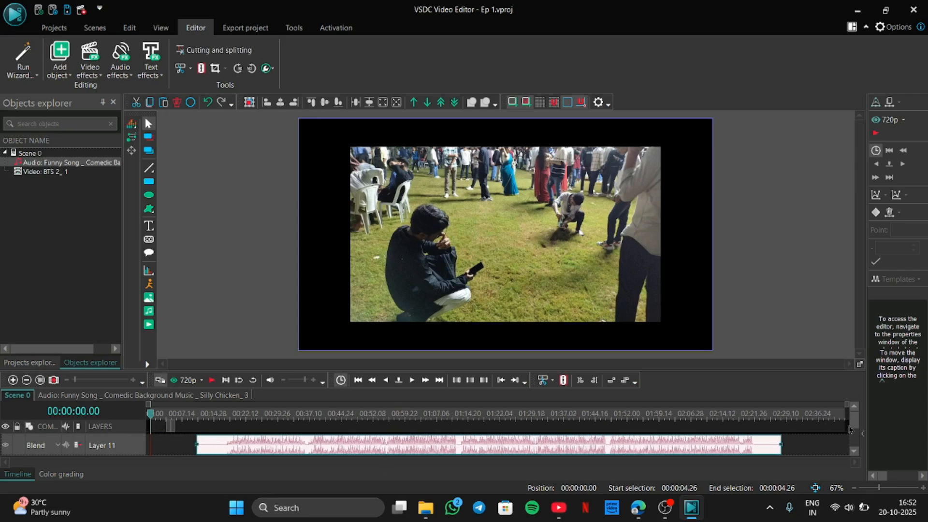
{"action": "mouse_move", "coordinate": [853, 422]}
{"action": "left_mouse_down"}
{"action": "mouse_move", "coordinate": [852, 436]}
{"action": "mouse_move", "coordinate": [852, 416]}
{"action": "left_mouse_up"}
{"action": "left_click_drag", "start_coordinate": [421, 454], "coordinate": [416, 469]}
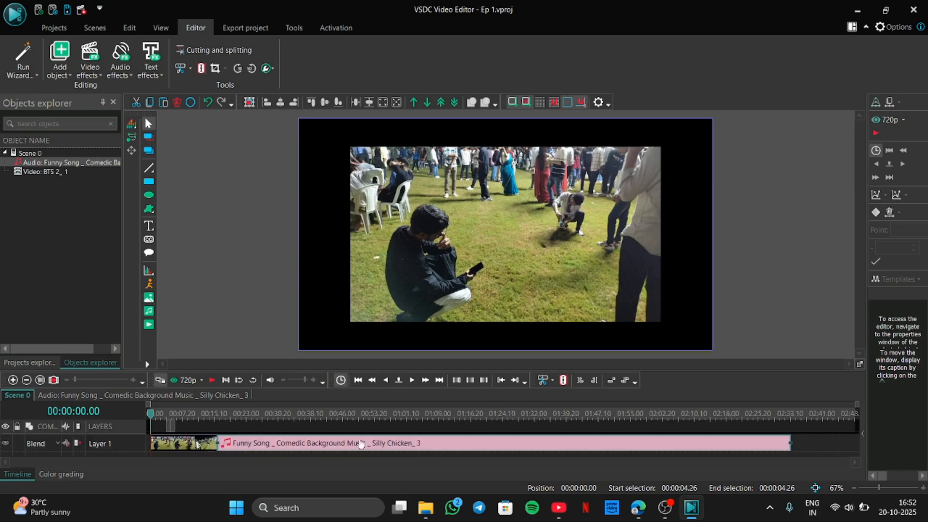
Step: Scrub through the BTS 2 clip and play the transition from its end into the Funny Song audio
{"action": "left_click", "coordinate": [166, 418]}
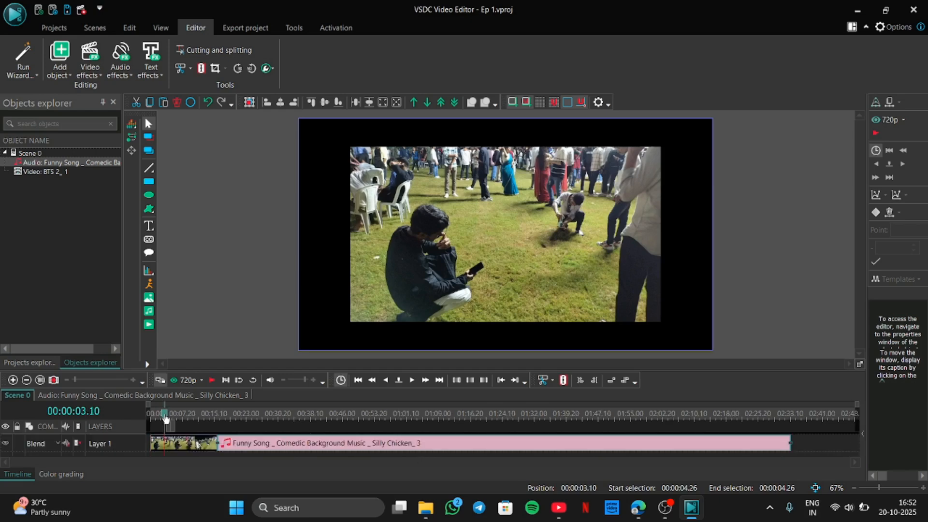
{"action": "left_click", "coordinate": [207, 418]}
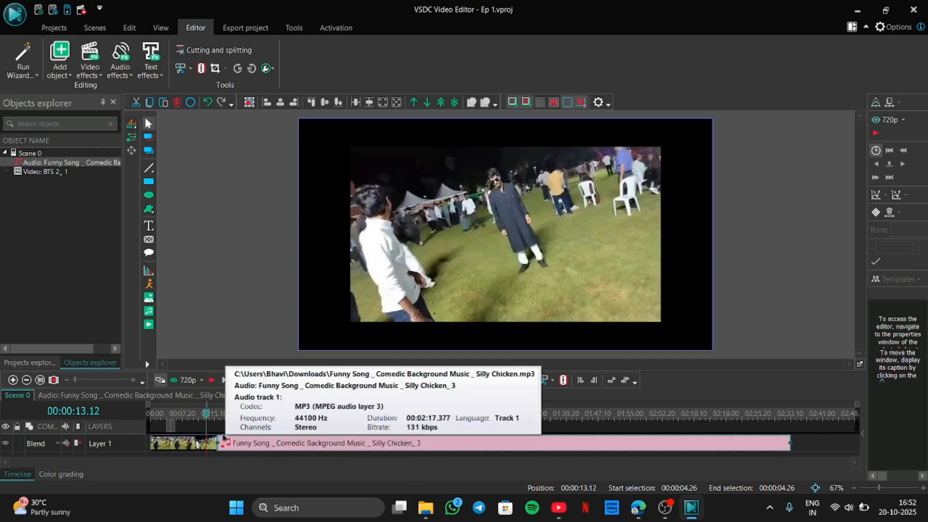
{"action": "mouse_move", "coordinate": [211, 418]}
{"action": "left_mouse_down"}
{"action": "mouse_move", "coordinate": [219, 417]}
{"action": "mouse_move", "coordinate": [211, 414]}
{"action": "left_mouse_up"}
{"action": "key", "text": "space"}
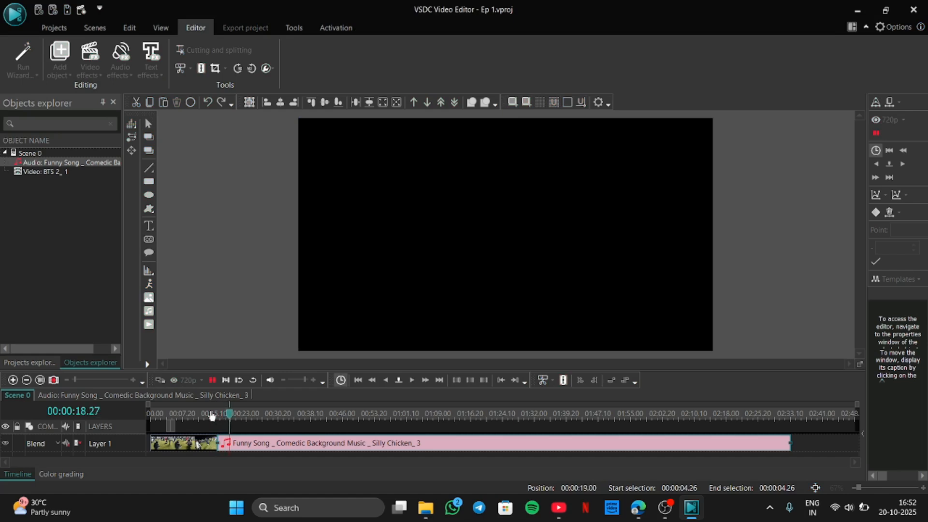
{"action": "key", "text": "space"}
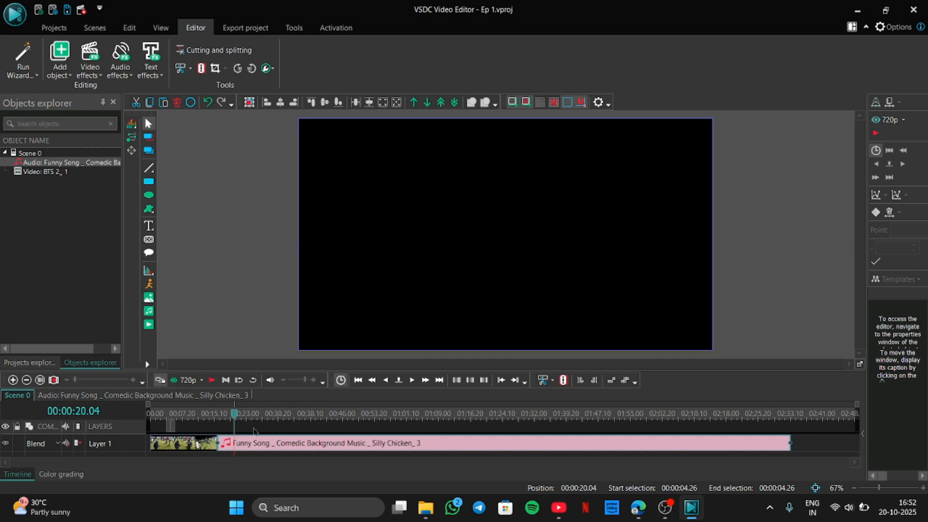
Step: Cut the section from 00:00:21.25 to 00:01:17.22 out of the Funny Song audio and move the remaining audio to start at 00:00:21.25
{"action": "left_click_drag", "start_coordinate": [267, 443], "coordinate": [315, 443]}
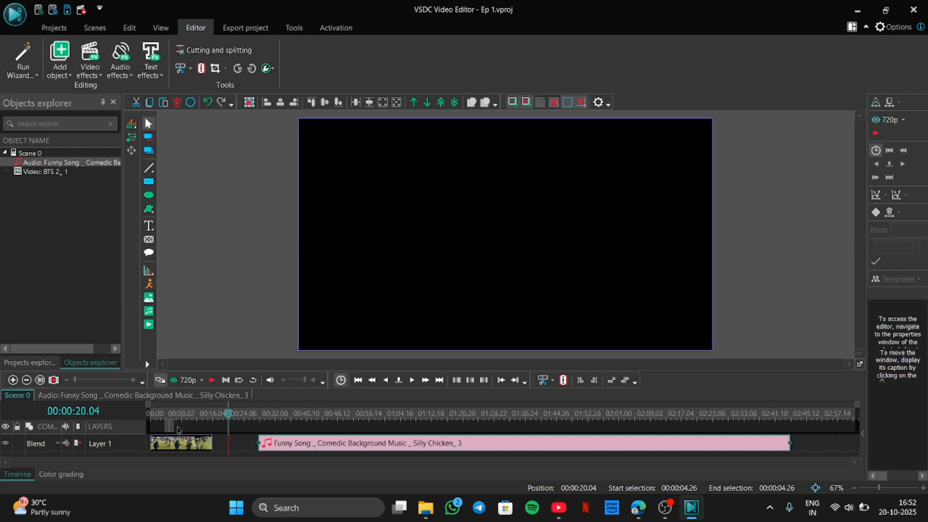
{"action": "left_click_drag", "start_coordinate": [171, 425], "coordinate": [451, 426]}
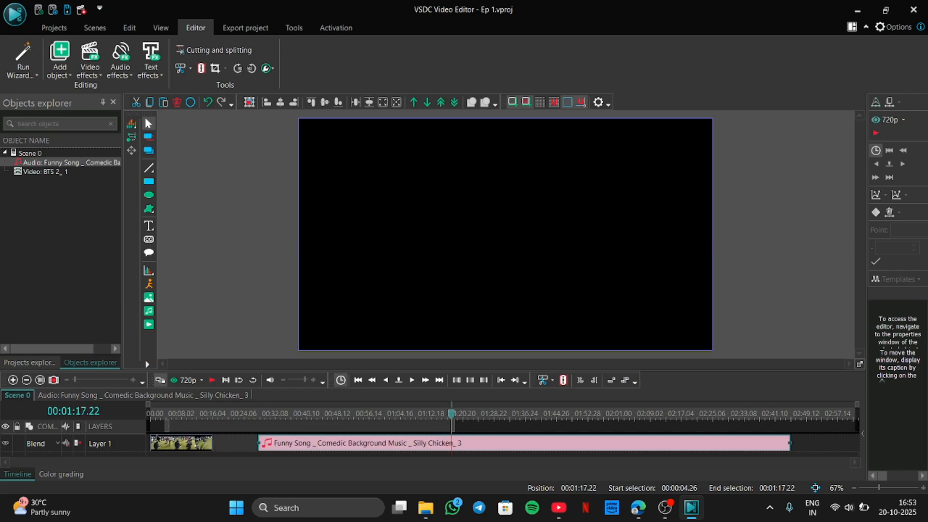
{"action": "left_click_drag", "start_coordinate": [165, 422], "coordinate": [235, 423]}
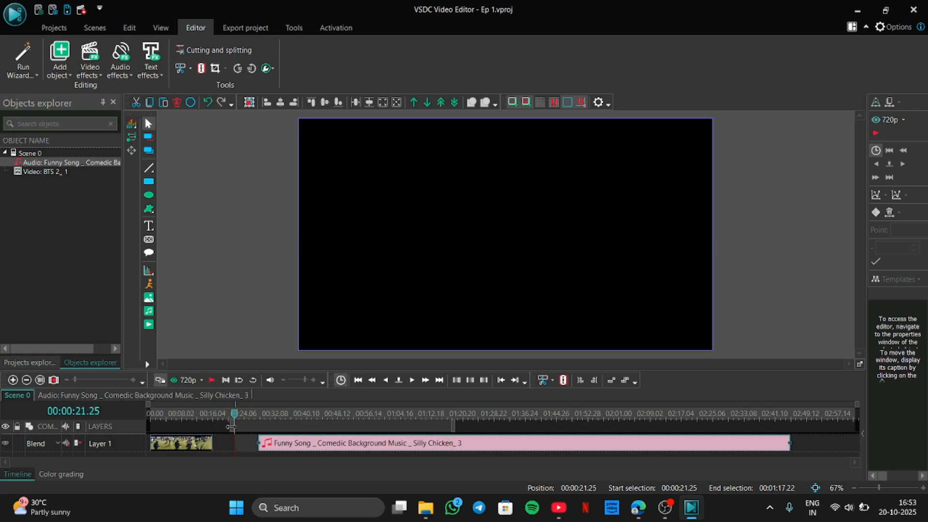
{"action": "left_click", "coordinate": [182, 73]}
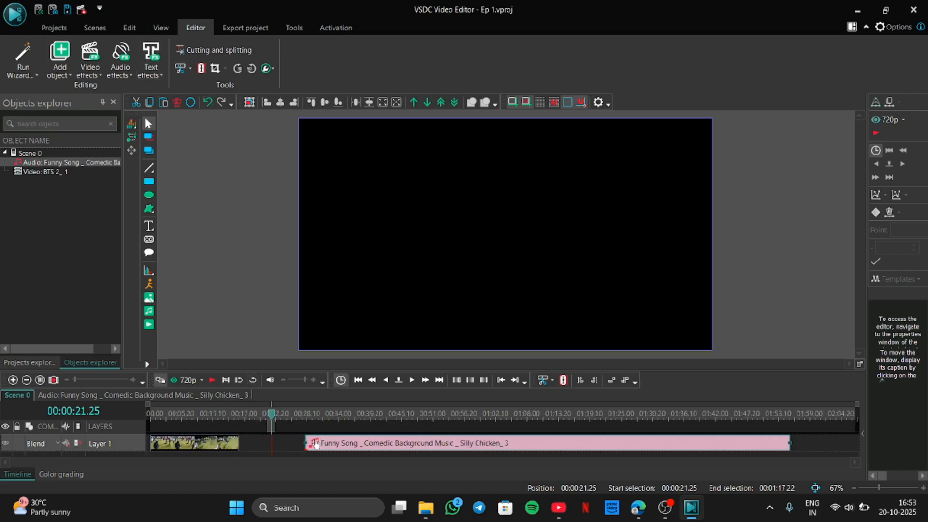
{"action": "left_click_drag", "start_coordinate": [324, 443], "coordinate": [298, 444]}
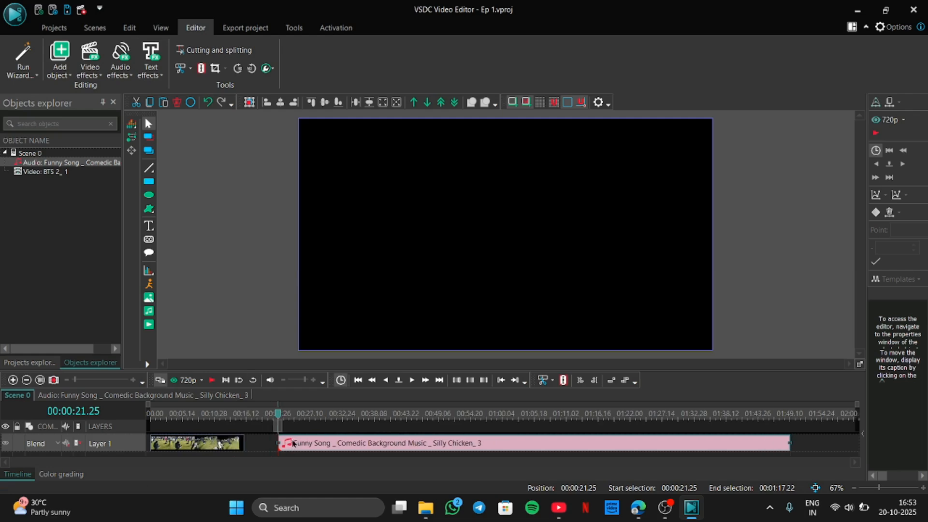
Step: Move the Funny Song audio back against the end of the BTS 2 clip and play the transition between them
{"action": "key", "text": "space"}
{"action": "key", "text": "space"}
{"action": "left_click_drag", "start_coordinate": [293, 444], "coordinate": [255, 437]}
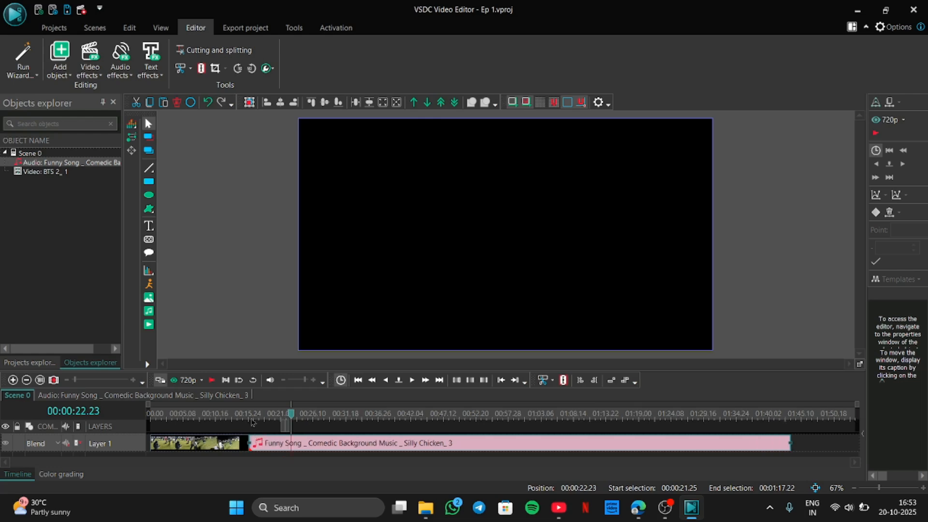
{"action": "left_click", "coordinate": [244, 420]}
{"action": "key", "text": "space"}
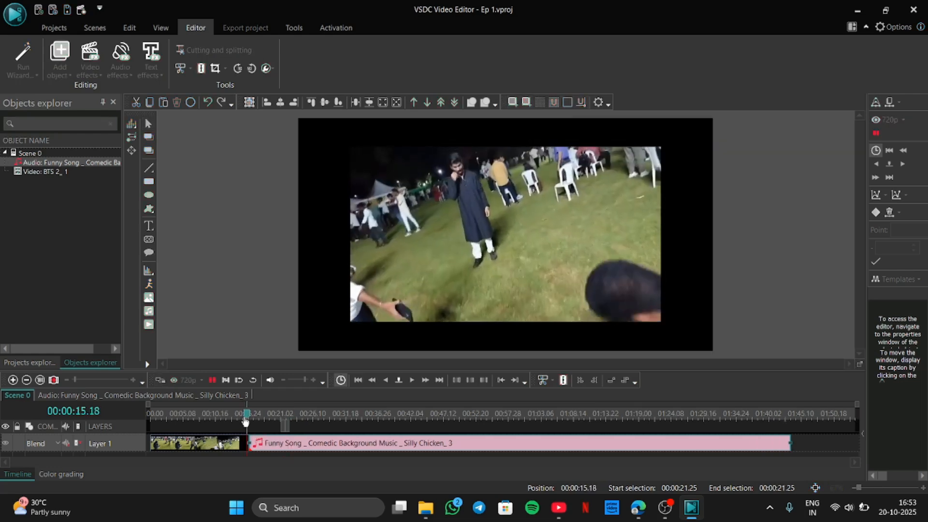
{"action": "key", "text": "space"}
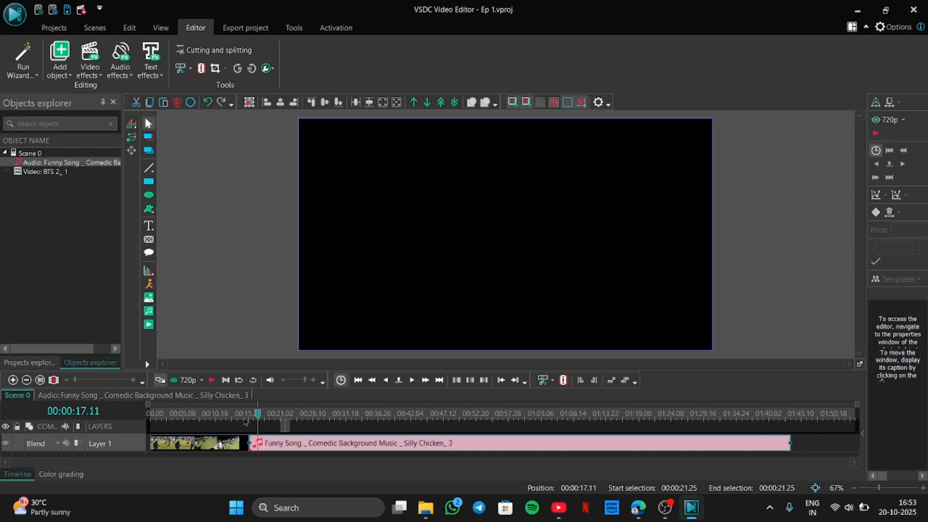
Step: Move the Funny Song audio beneath the BTS 2 clip at the start of the scene and play both from the beginning
{"action": "left_click_drag", "start_coordinate": [271, 444], "coordinate": [153, 451]}
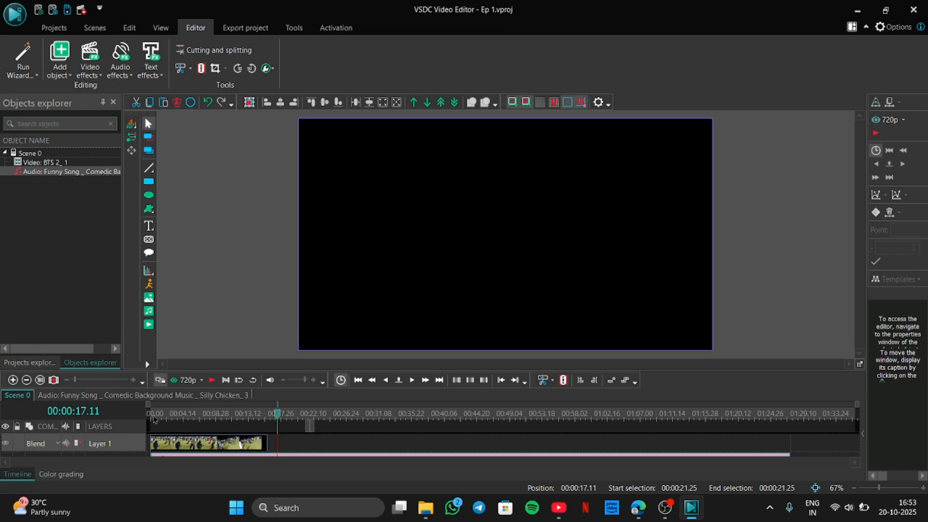
{"action": "key", "text": "Home"}
{"action": "key", "text": "space"}
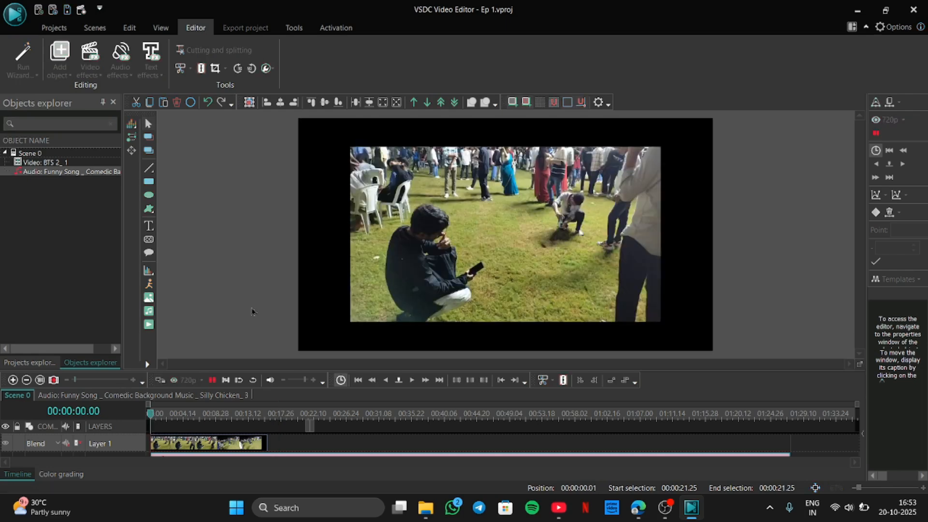
{"action": "key", "text": "space"}
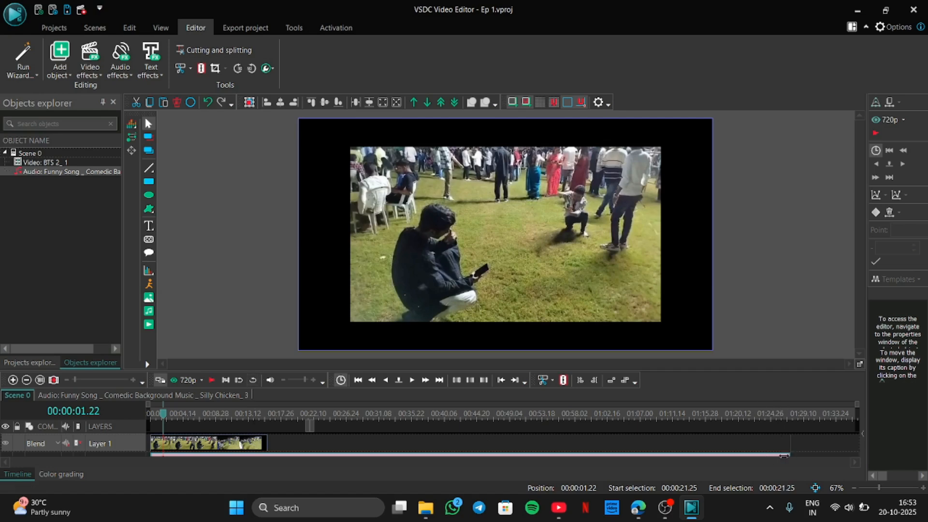
Step: Trim the end of the Funny Song audio to about the end of the BTS 2 clip
{"action": "left_click_drag", "start_coordinate": [784, 456], "coordinate": [338, 462]}
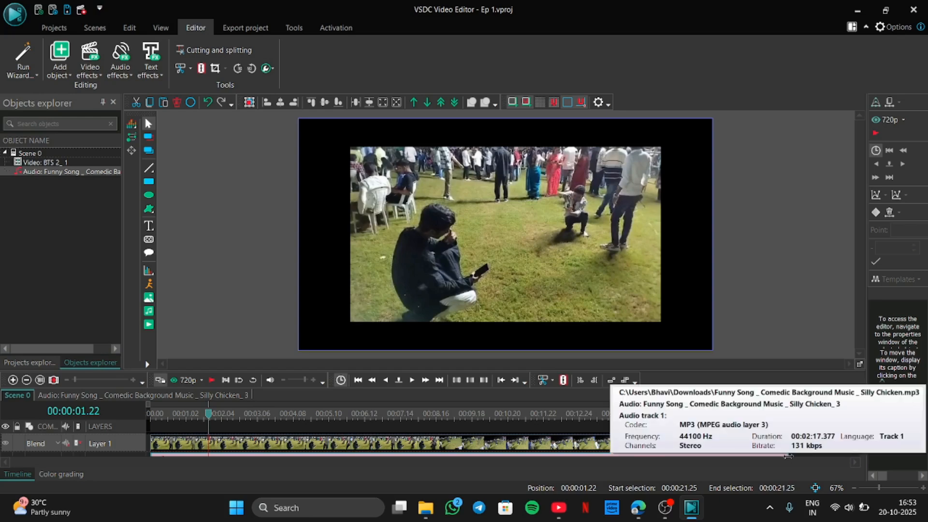
{"action": "left_click_drag", "start_coordinate": [788, 456], "coordinate": [691, 465]}
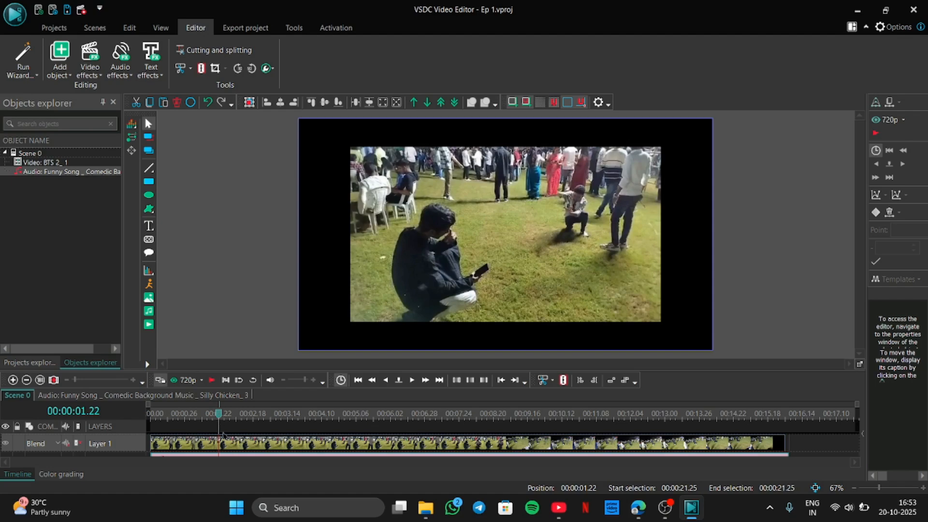
Step: Review the BTS 2 clip's properties, from its coordinates and duration to its speed and audio track, and close them
{"action": "left_click", "coordinate": [230, 449]}
{"action": "right_click", "coordinate": [230, 448]}
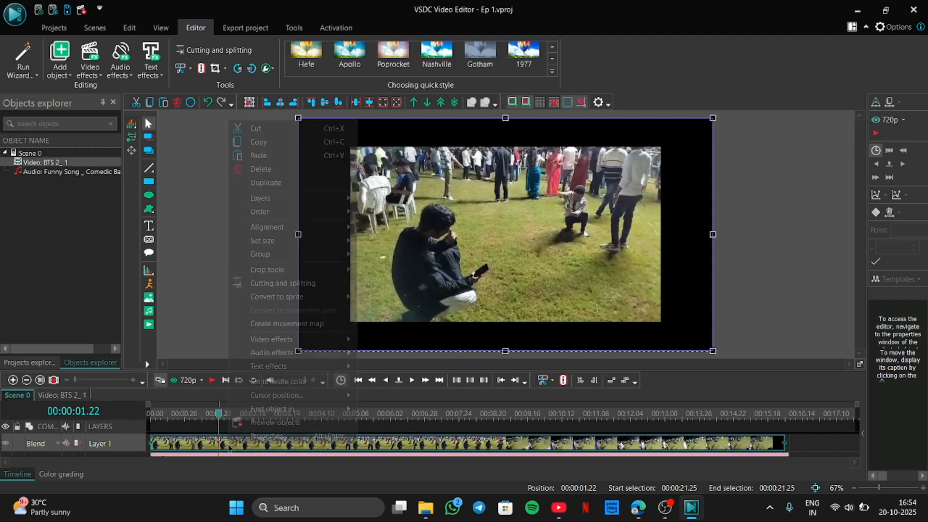
{"action": "left_click", "coordinate": [266, 435]}
{"action": "scroll", "coordinate": [827, 373], "scroll_direction": "down", "scroll_amount": 2}
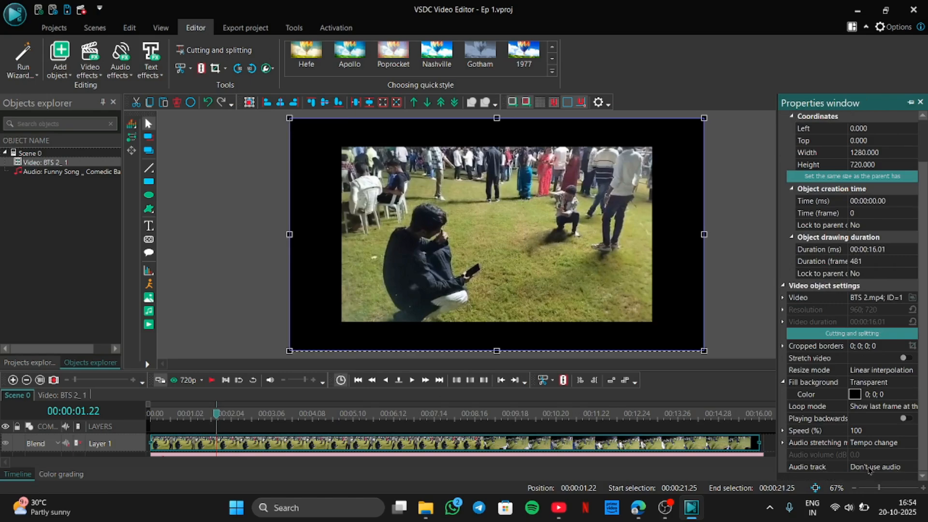
{"action": "scroll", "coordinate": [861, 255], "scroll_direction": "up", "scroll_amount": 2}
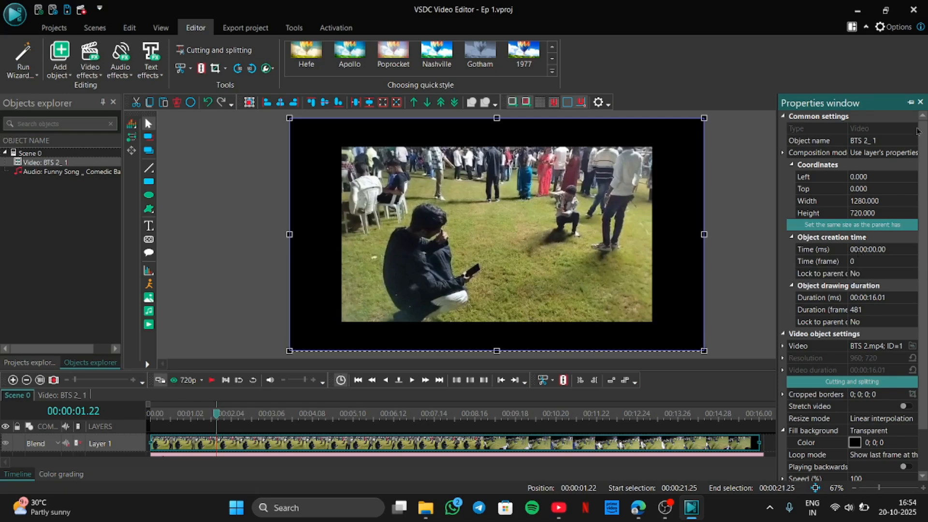
{"action": "left_click", "coordinate": [920, 102]}
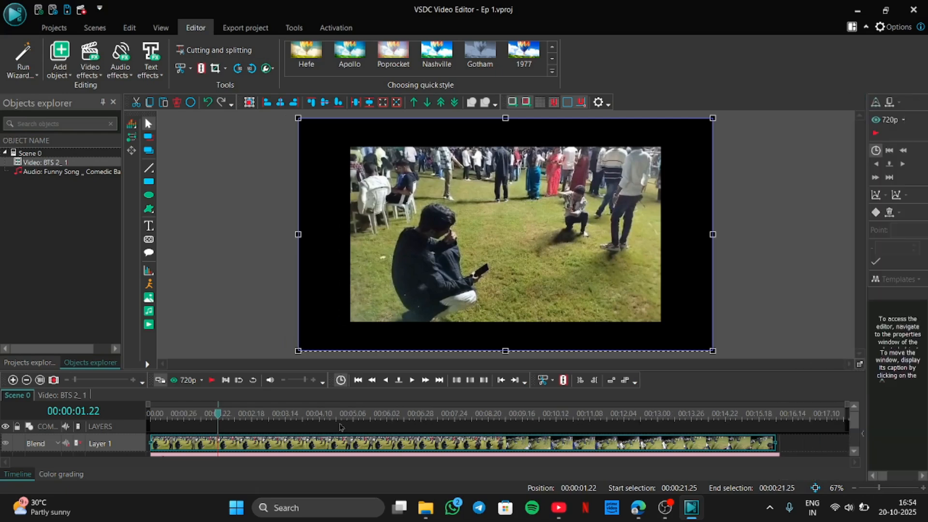
Step: Scrub through the BTS 2 clip to 00:00:15.08 and look over the audio and video effect categories
{"action": "left_click", "coordinate": [168, 414]}
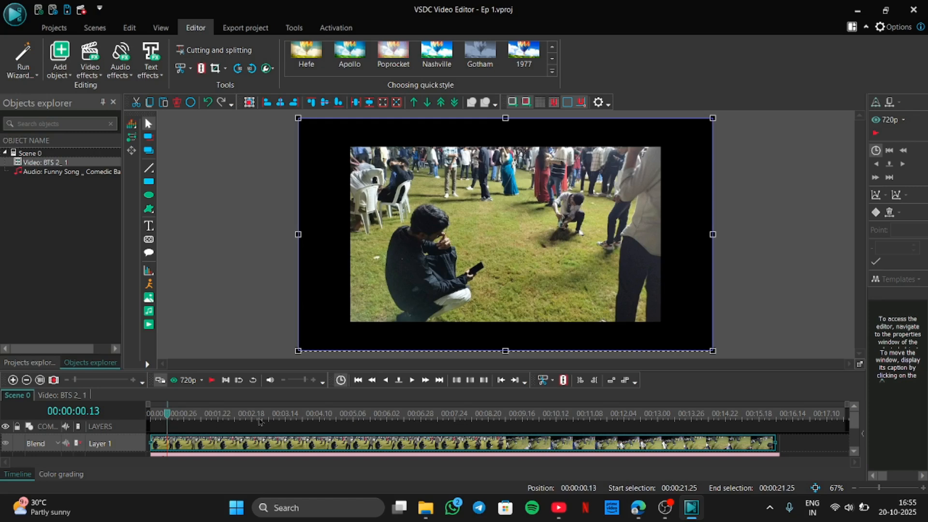
{"action": "left_click_drag", "start_coordinate": [260, 422], "coordinate": [747, 416]}
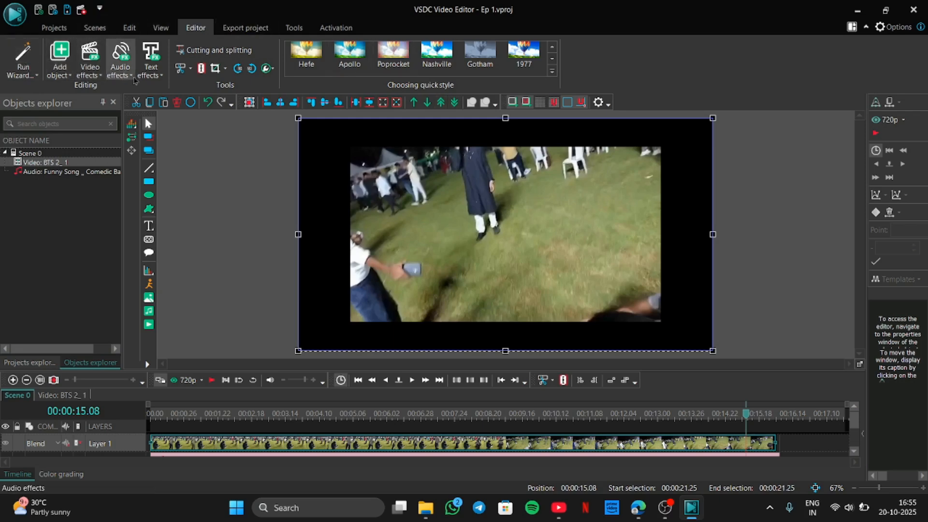
{"action": "left_click", "coordinate": [120, 65]}
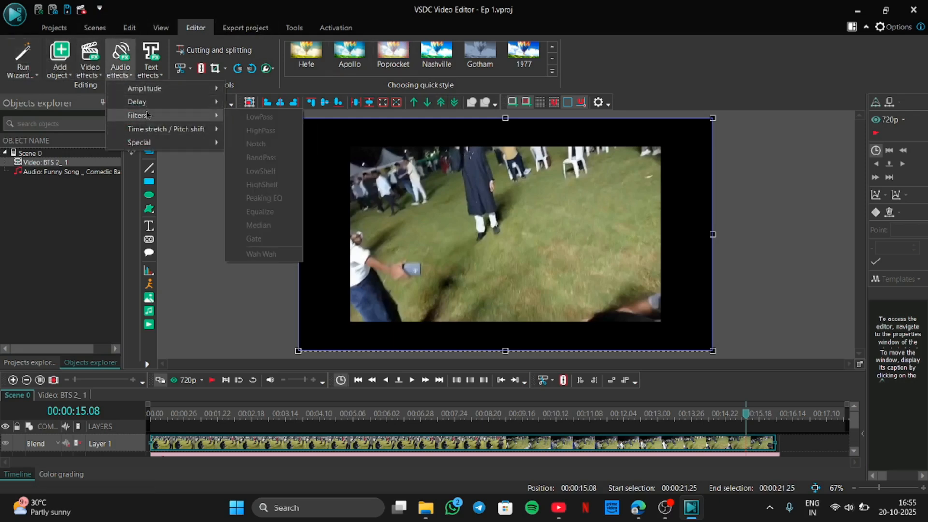
{"action": "left_click", "coordinate": [90, 68]}
{"action": "left_click", "coordinate": [92, 69]}
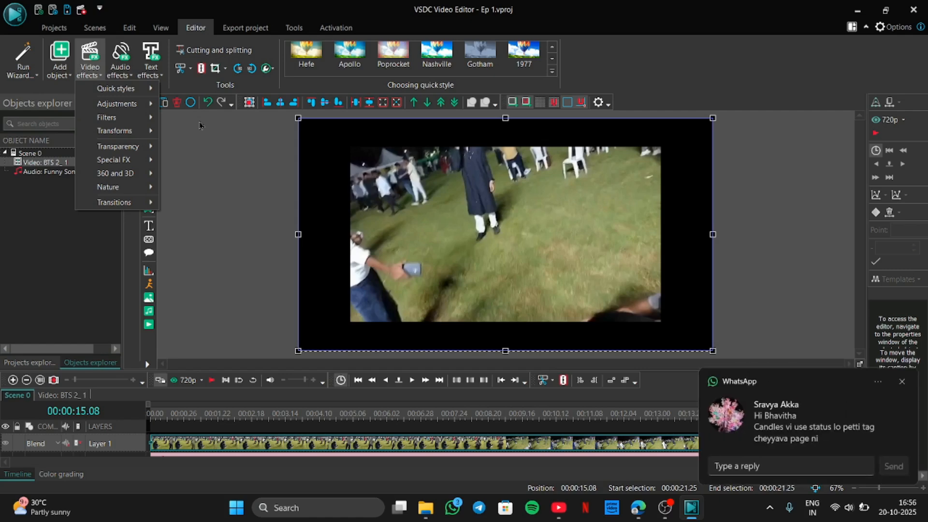
{"action": "left_click", "coordinate": [902, 382]}
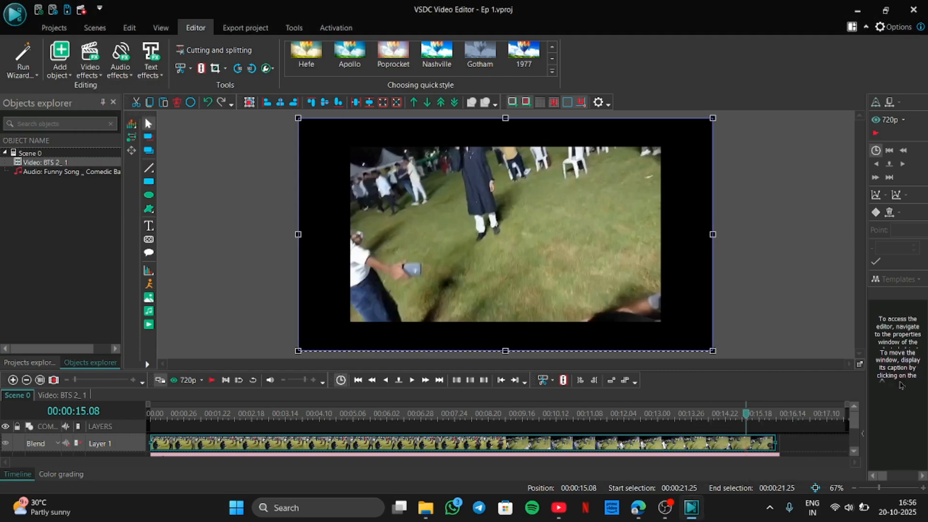